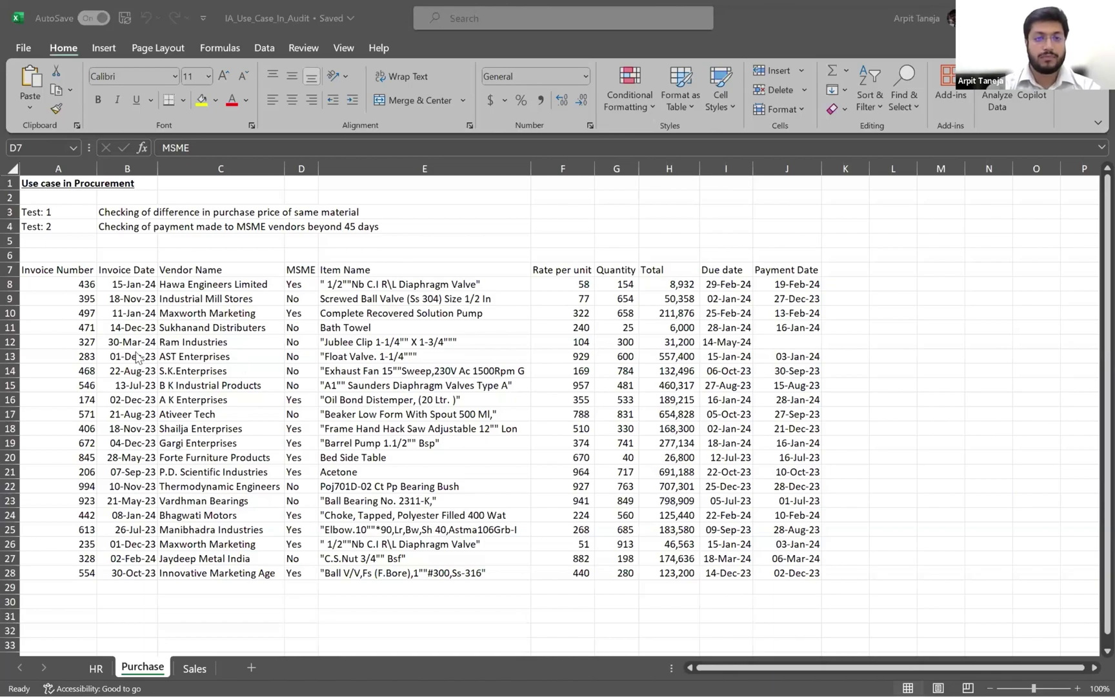
Move from the Purchase sheet to the HR sheet of employee, PAN and bank account records.
key(ctrl+Page_Up)
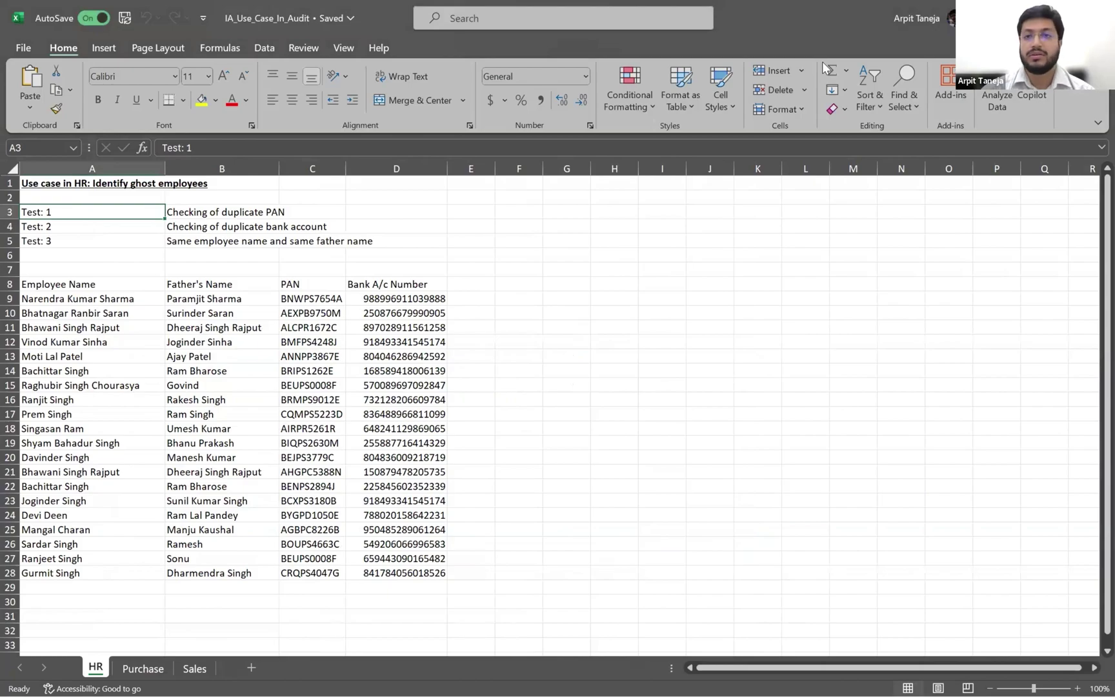
Open the Copilot pane beside the HR employee data.
click(1032, 94)
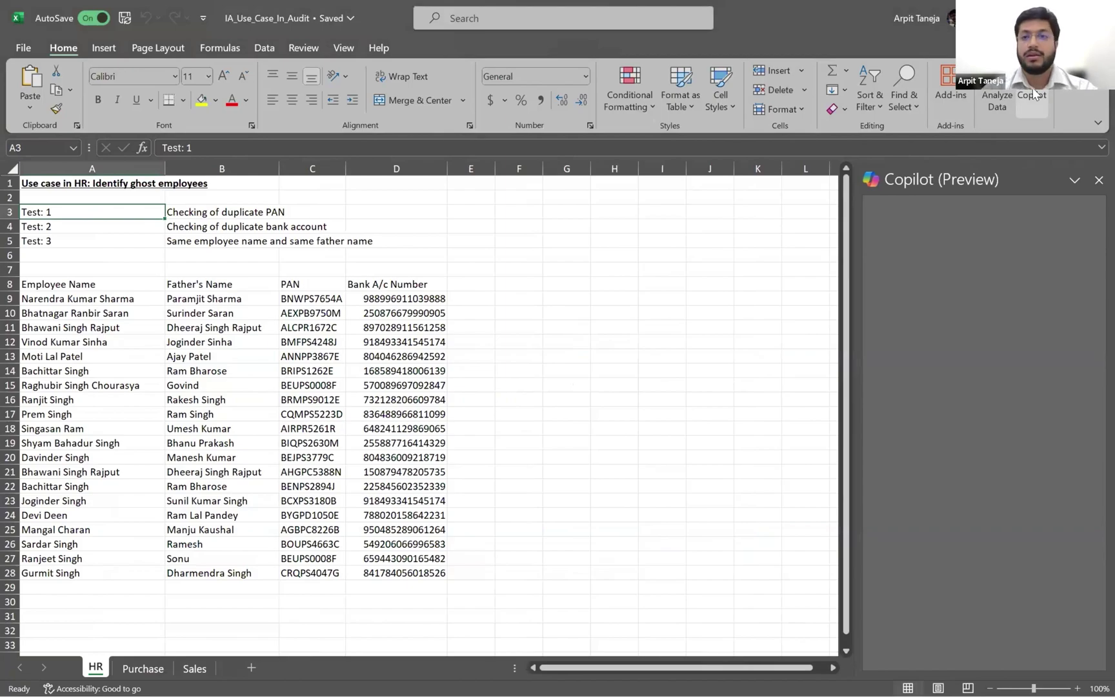
click(395, 357)
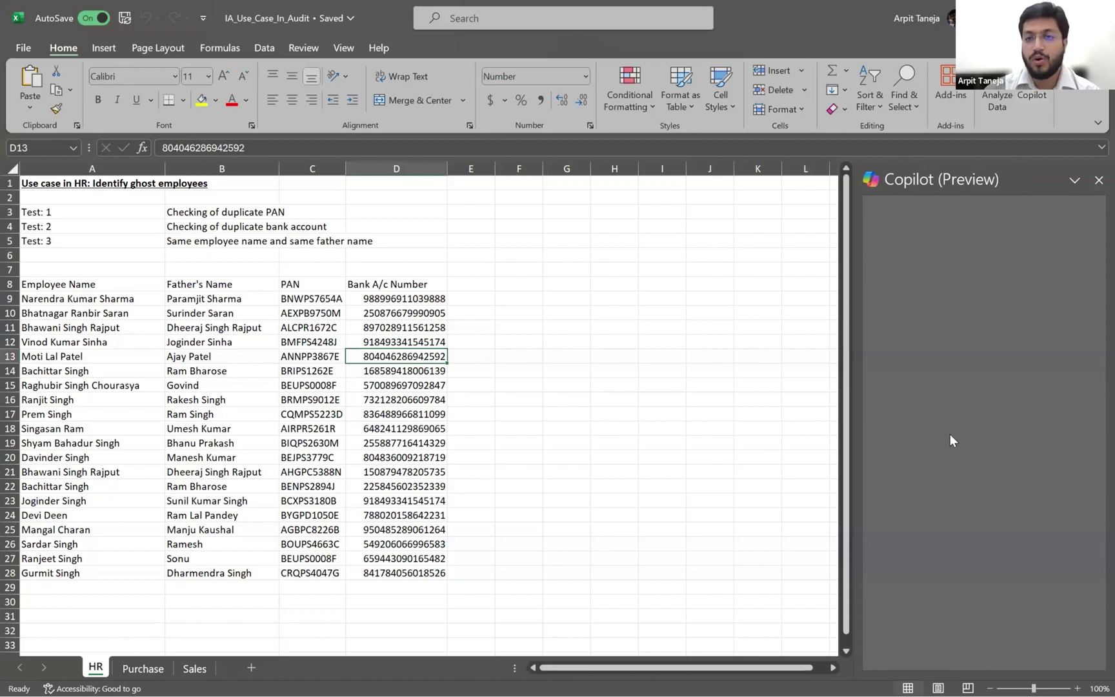
click(1099, 180)
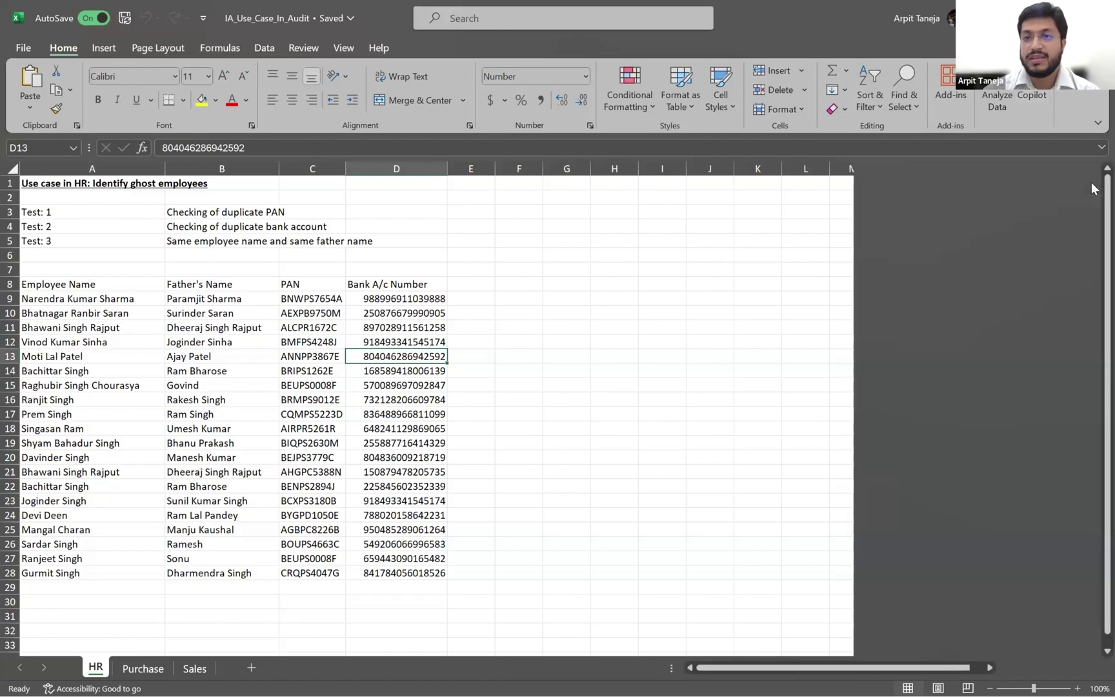
click(264, 376)
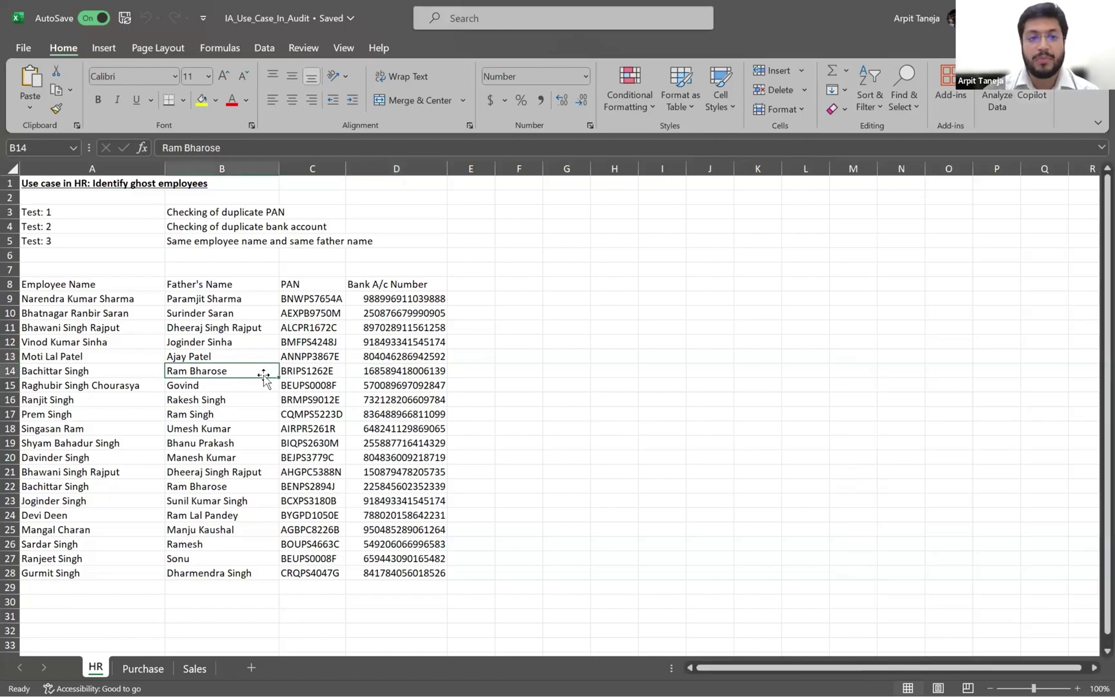
click(1028, 98)
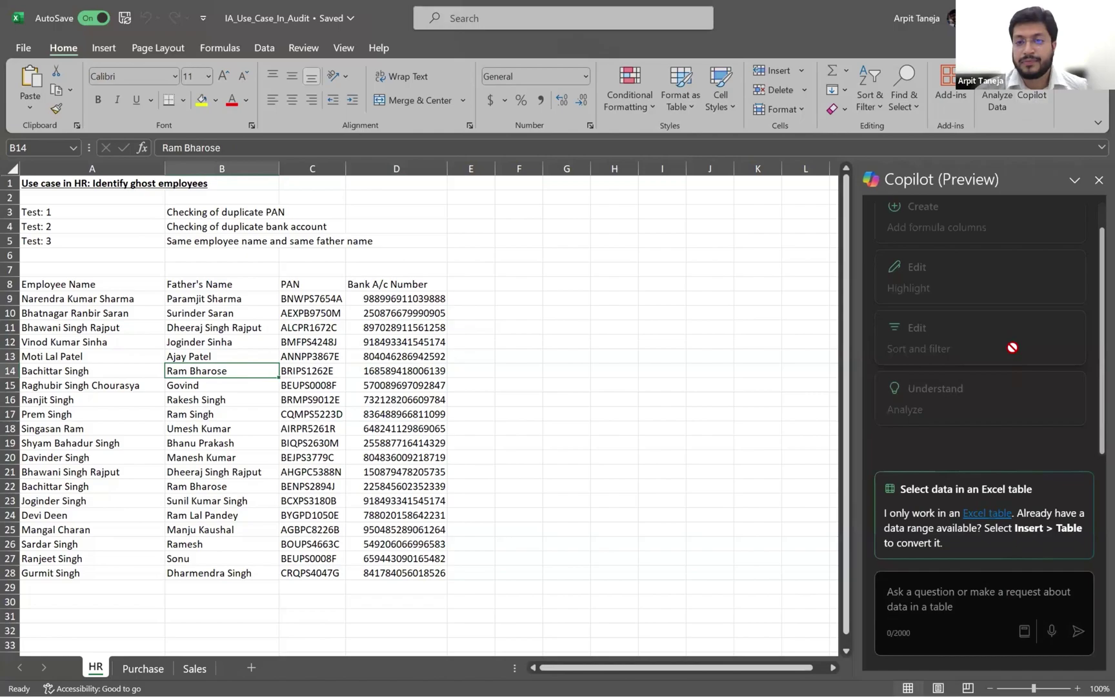
Convert the employee range A8:D28 into a formatted Excel table.
click(320, 279)
key(Home)
key(ctrl+shift+Right)
key(ctrl+shift+Down)
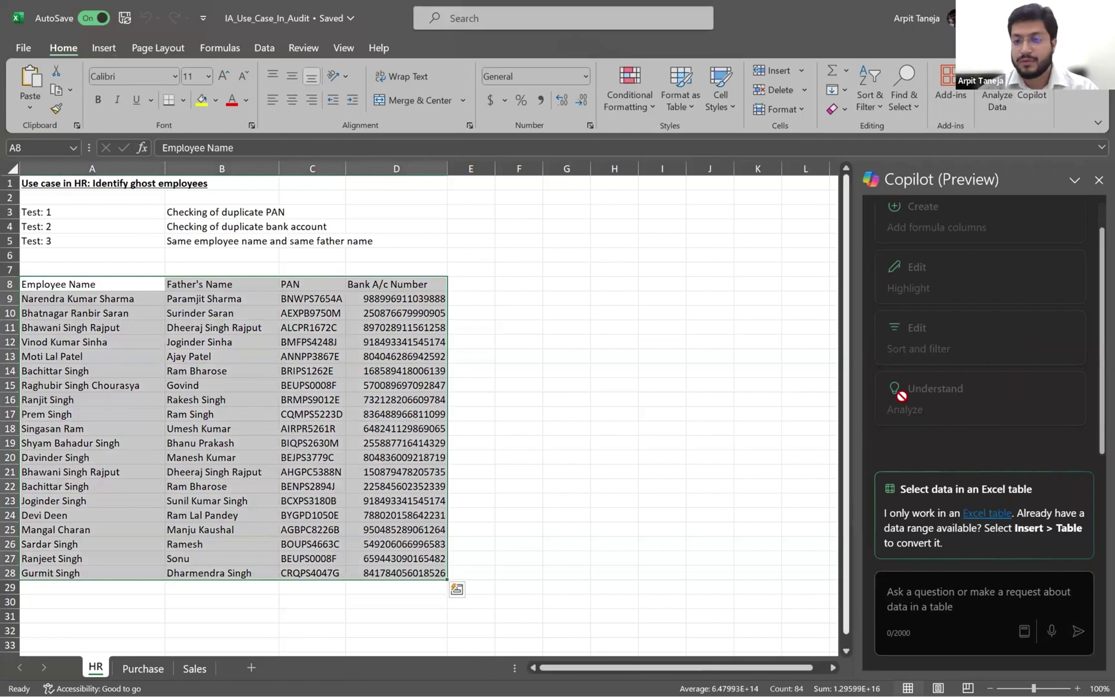
click(975, 520)
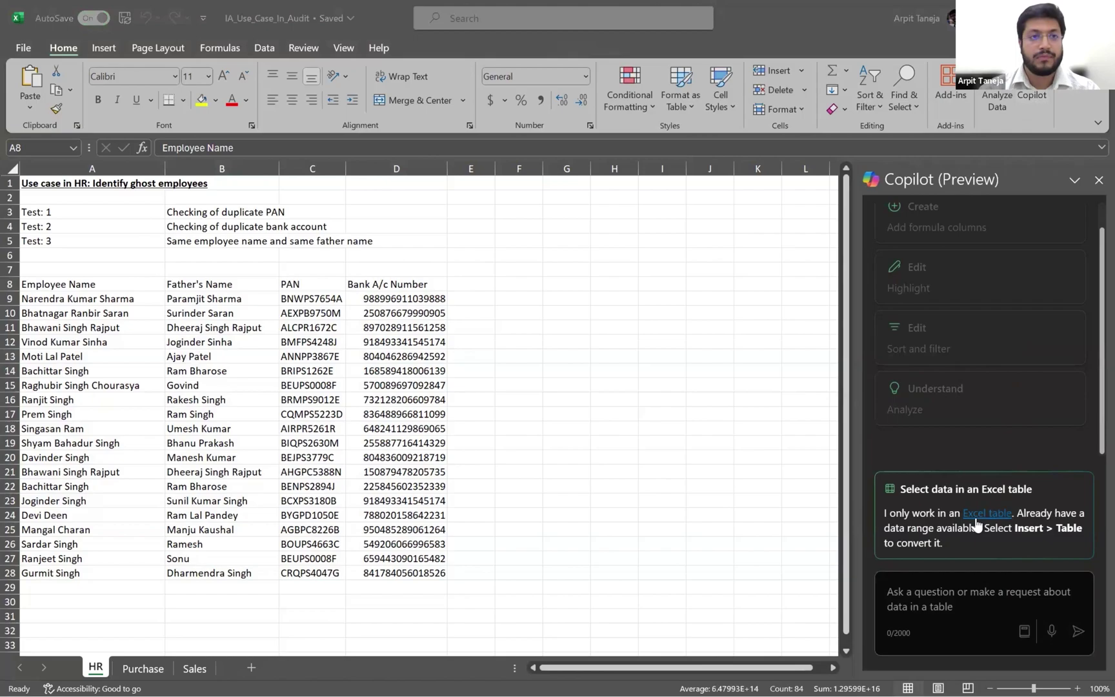
click(108, 53)
click(108, 53)
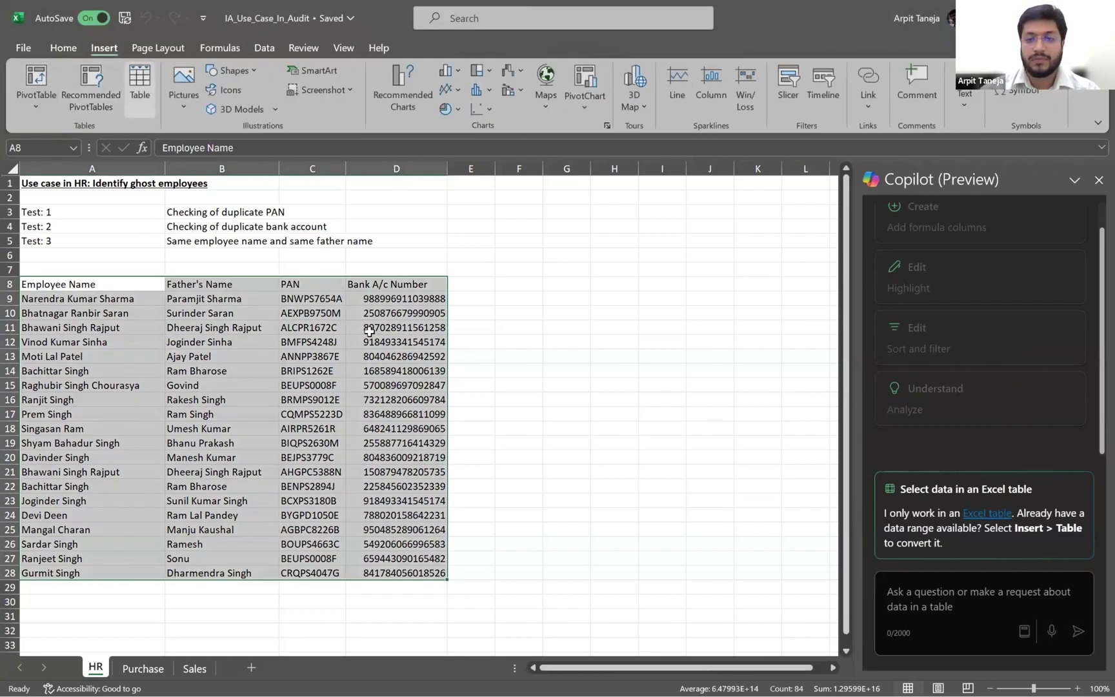
click(972, 594)
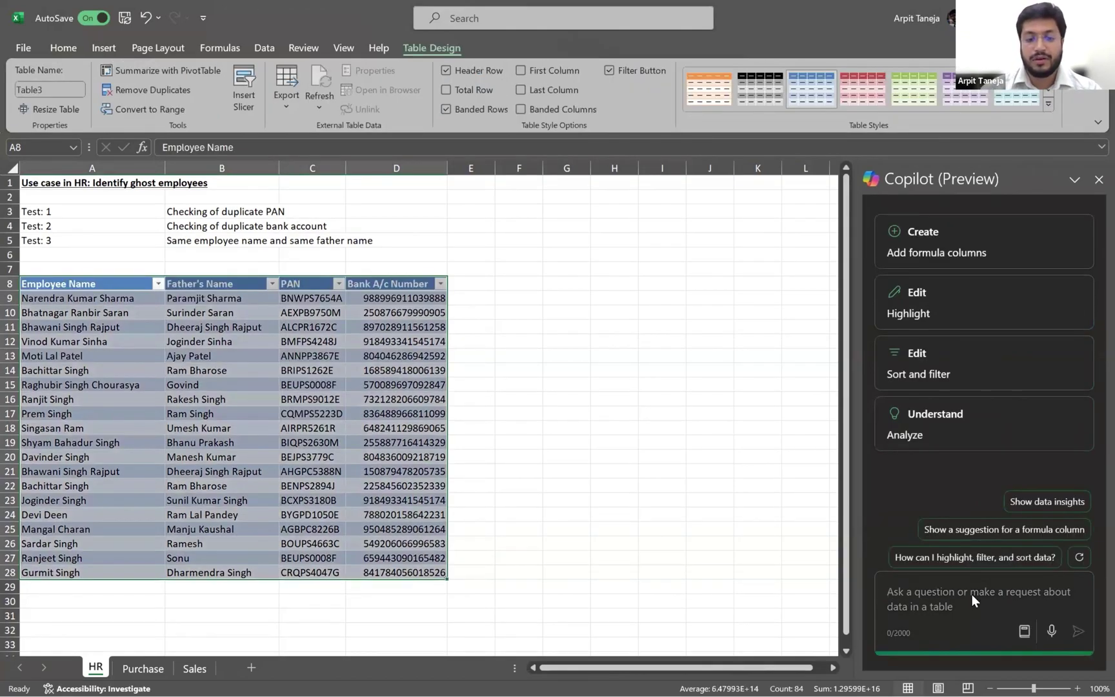
Ask Copilot to 'Highlight same values in column PAN'.
text(HIghligh)
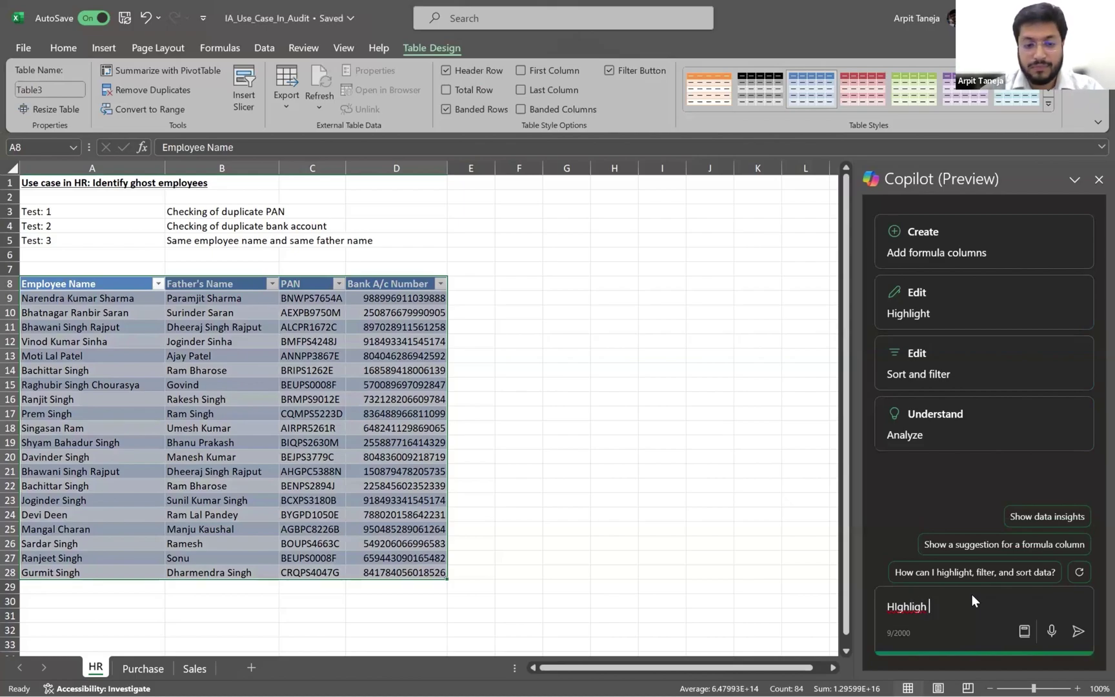
text( t)
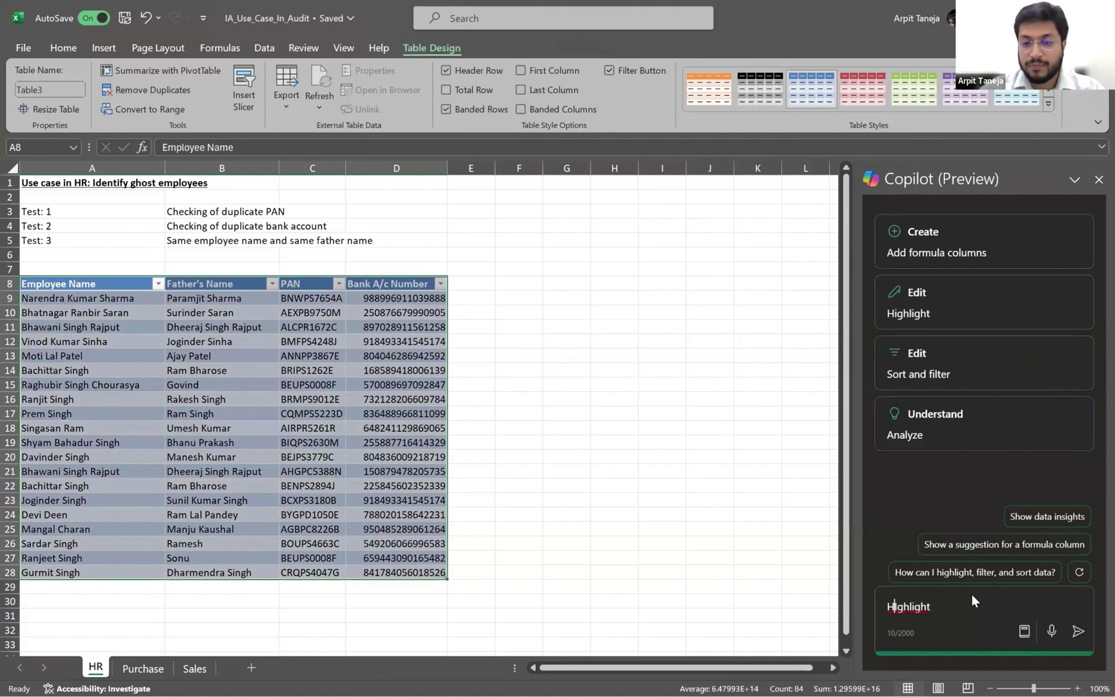
key(BackSpace)
text(i)
key(End)
text(same values)
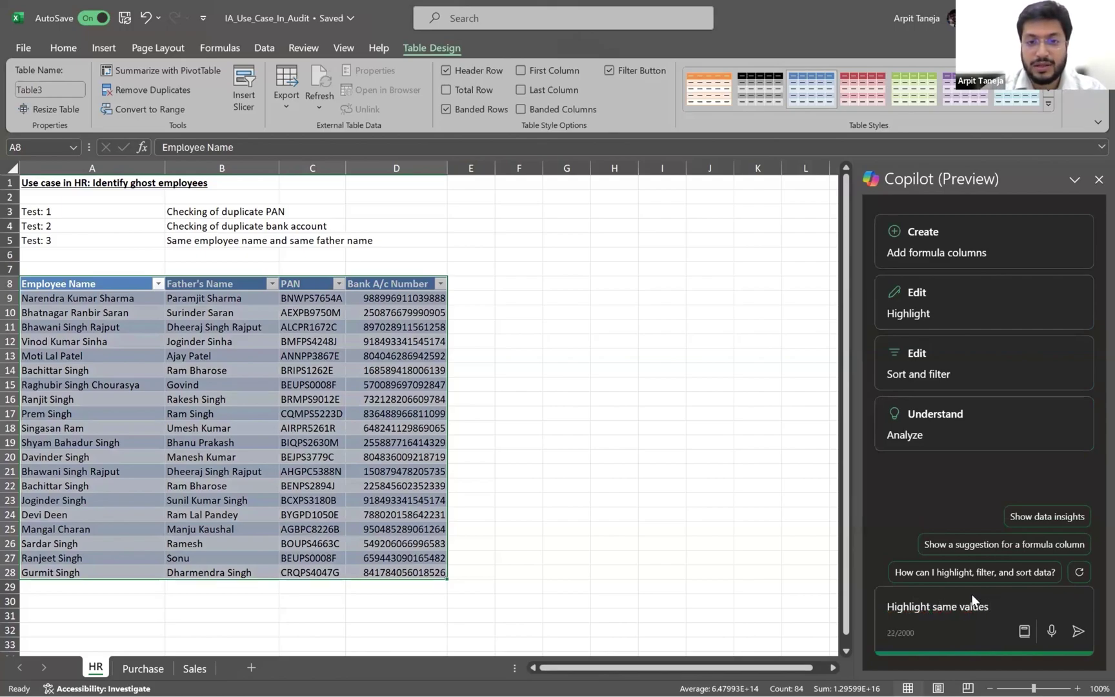
text( in coumn ')
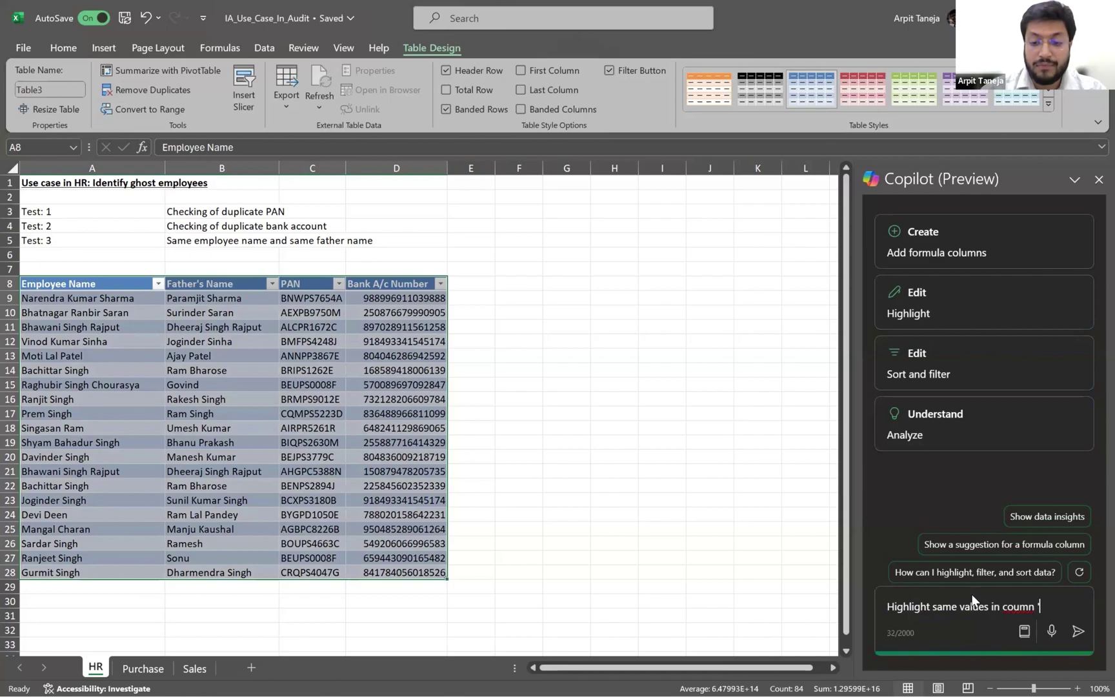
text(PAN)
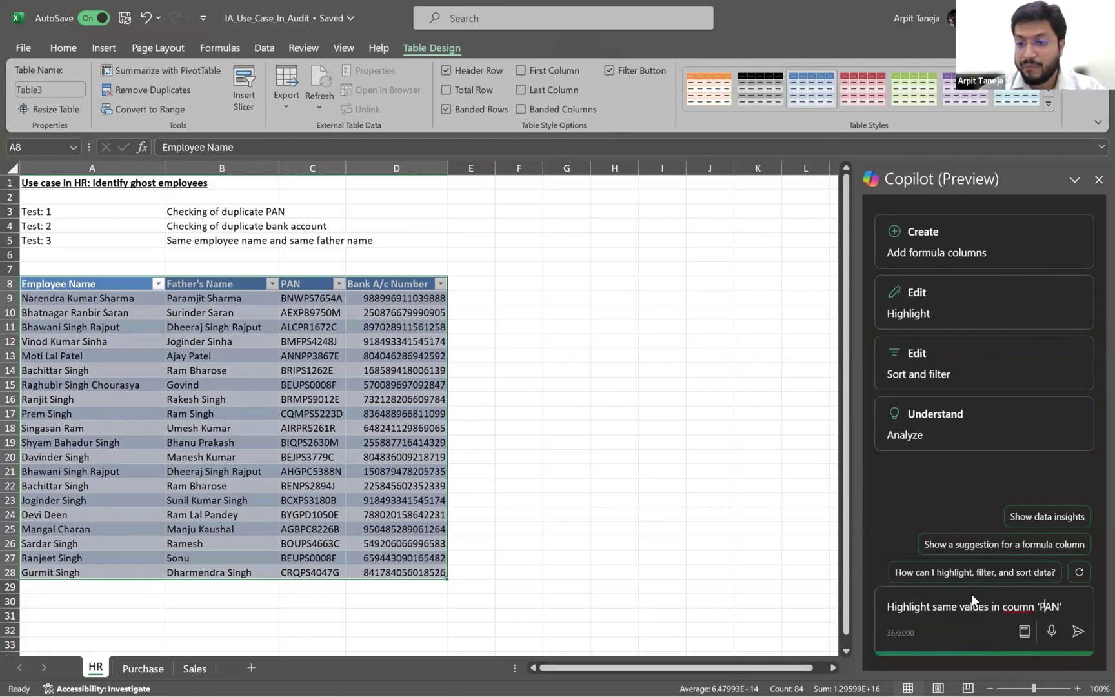
text(l)
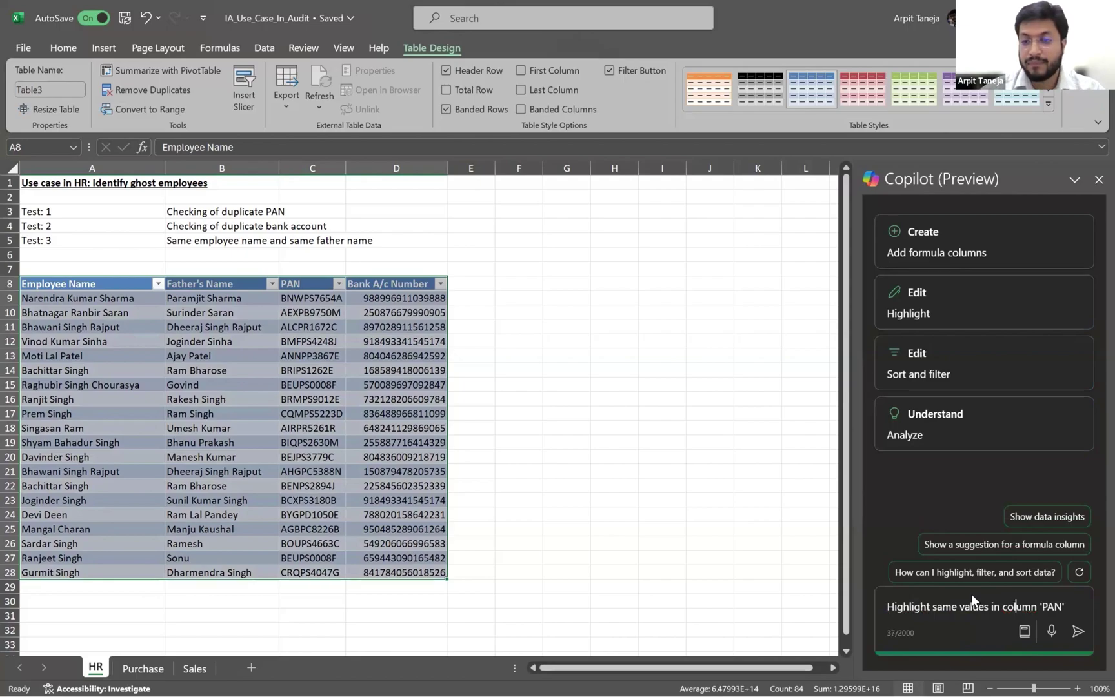
key(Return)
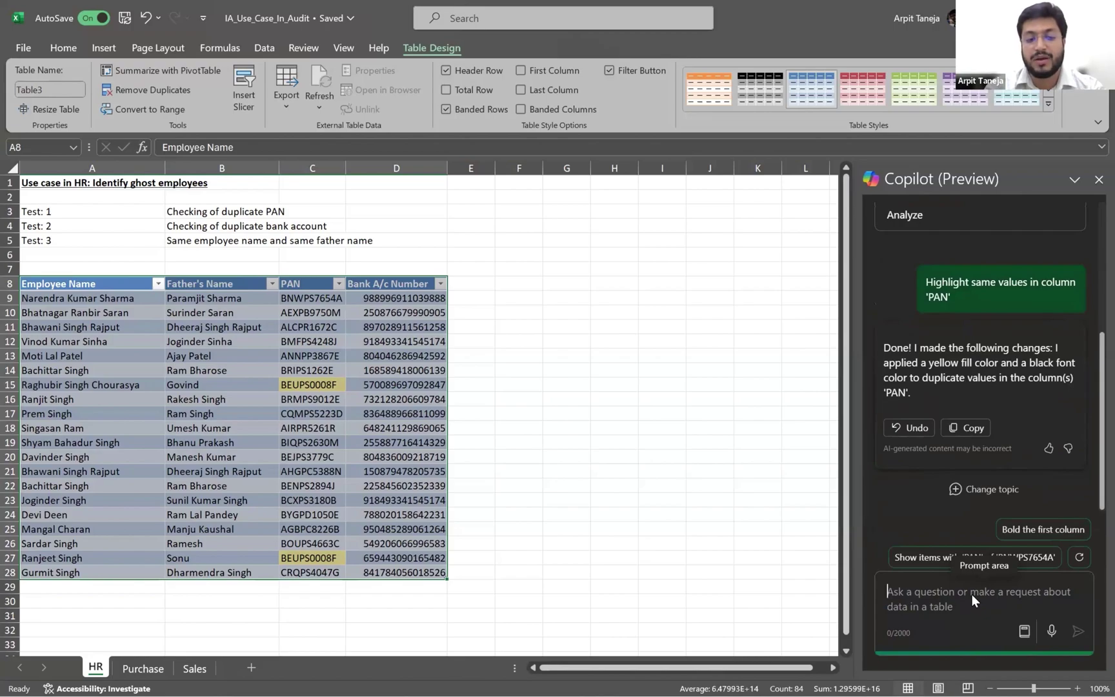
Ask Copilot to look up duplicate values in column 'PAN', otherwise mentioning "Unique".
text(Use )
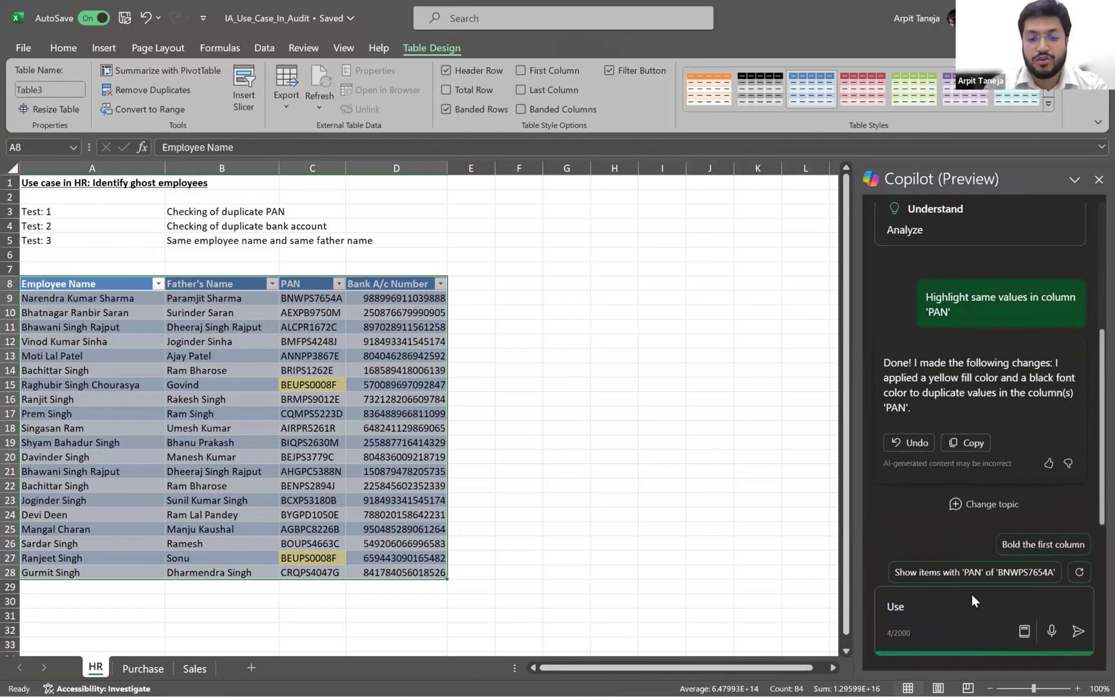
text(lookup)
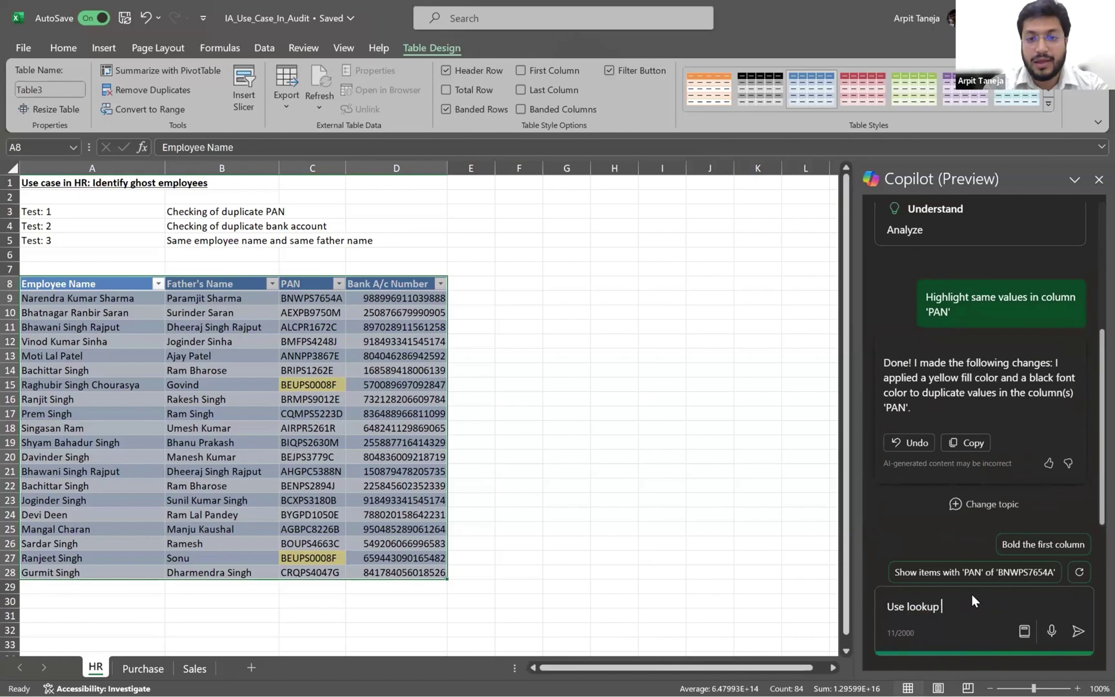
text( and look for )
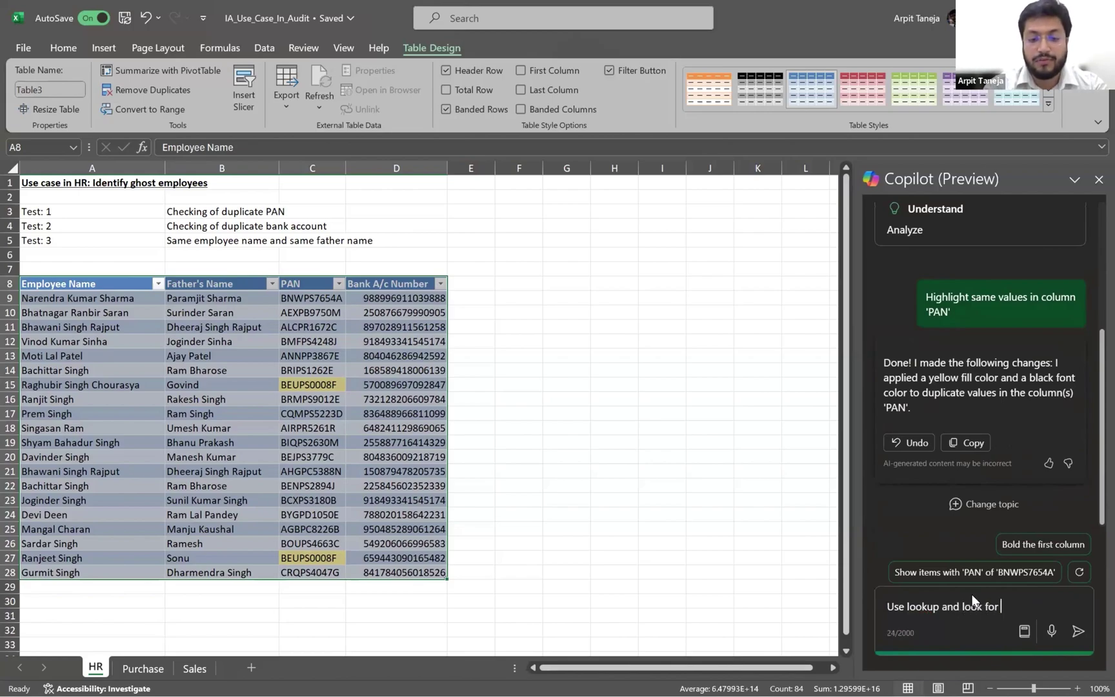
text(duplicate )
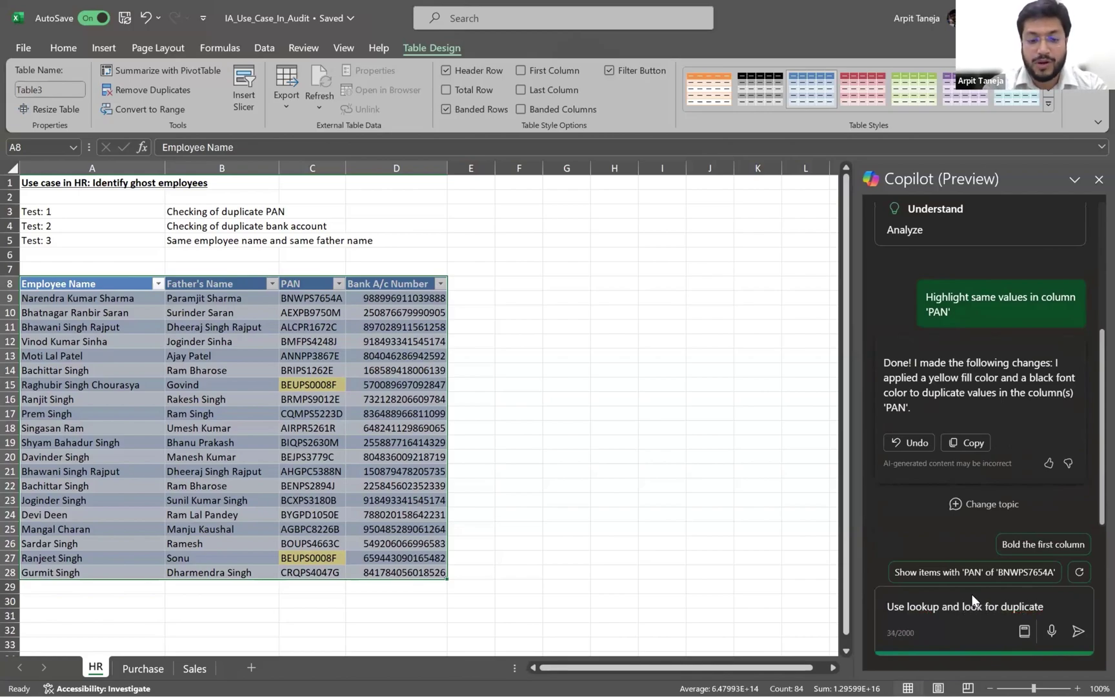
text(value in co)
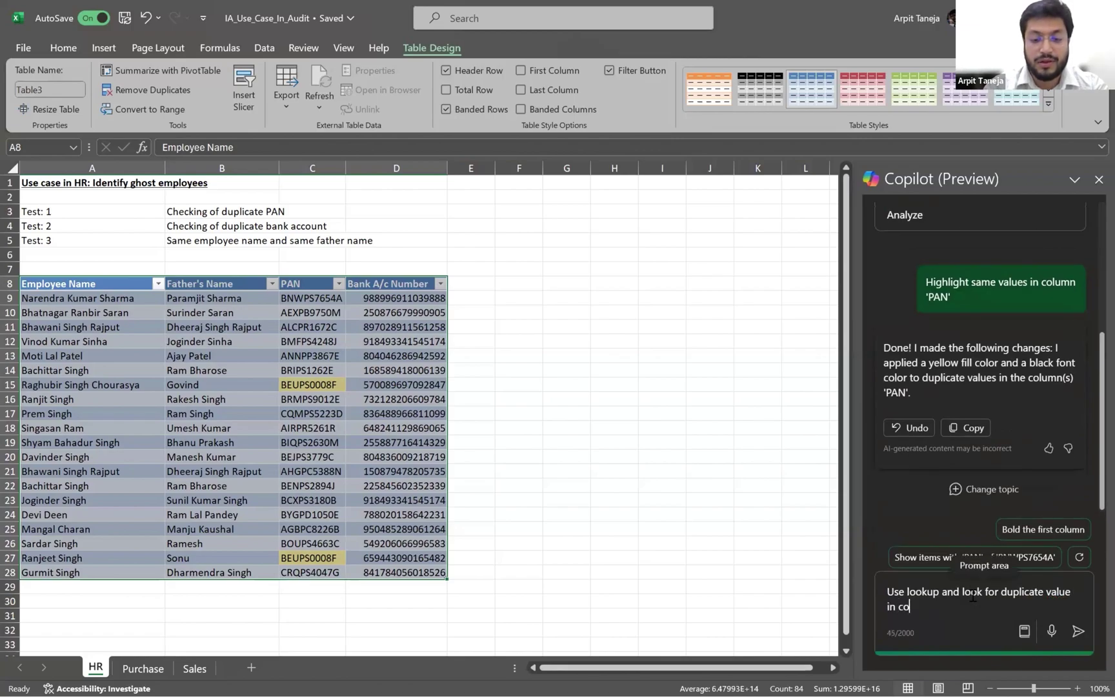
text(lumn)
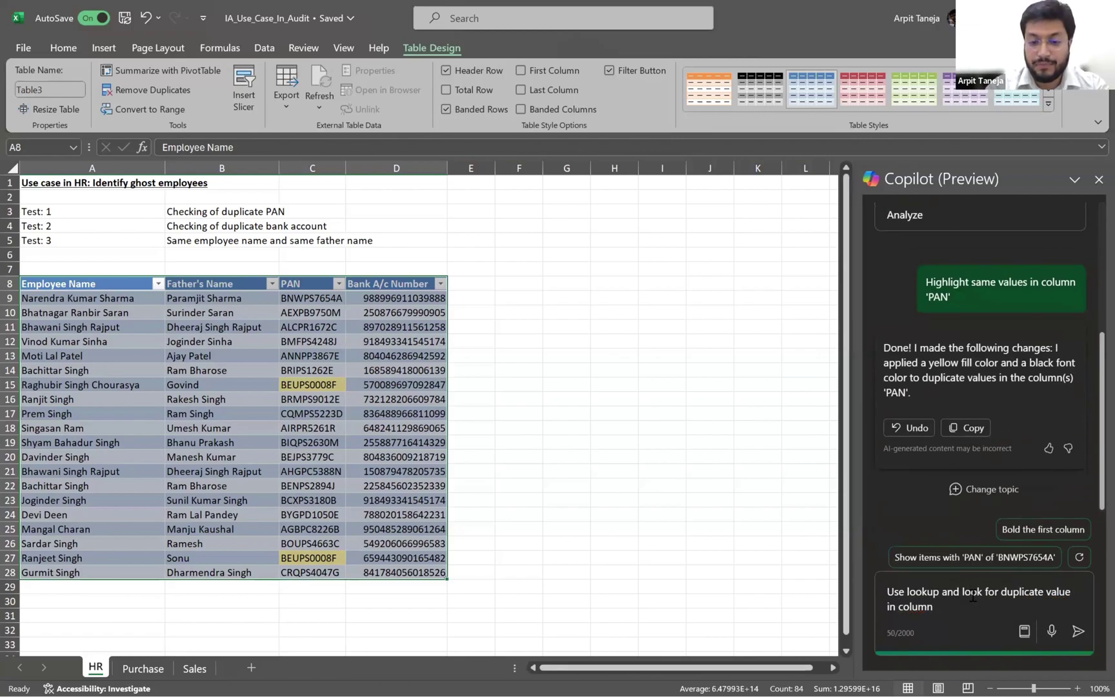
text( 'PAN)
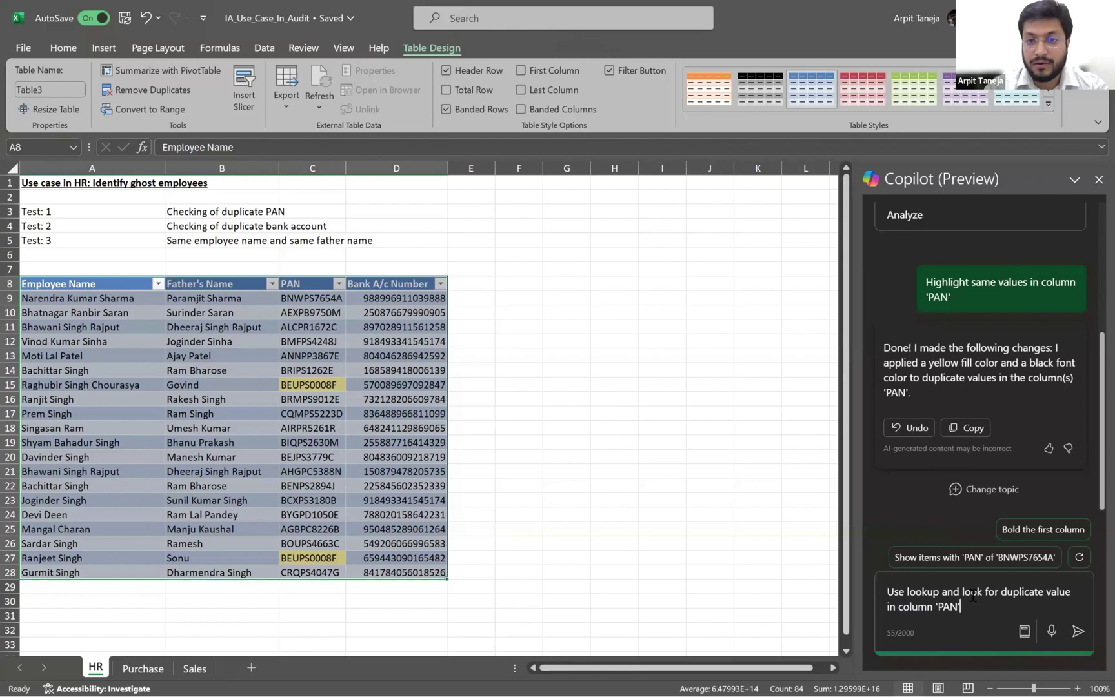
text(' otherwi)
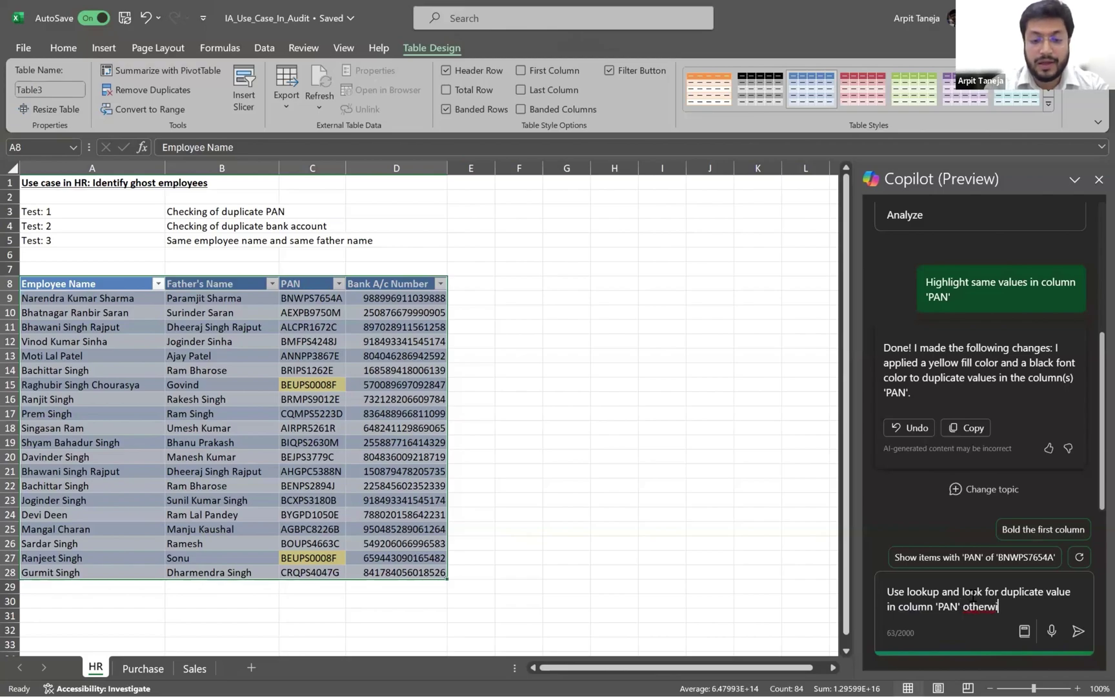
text(se mention "Uni)
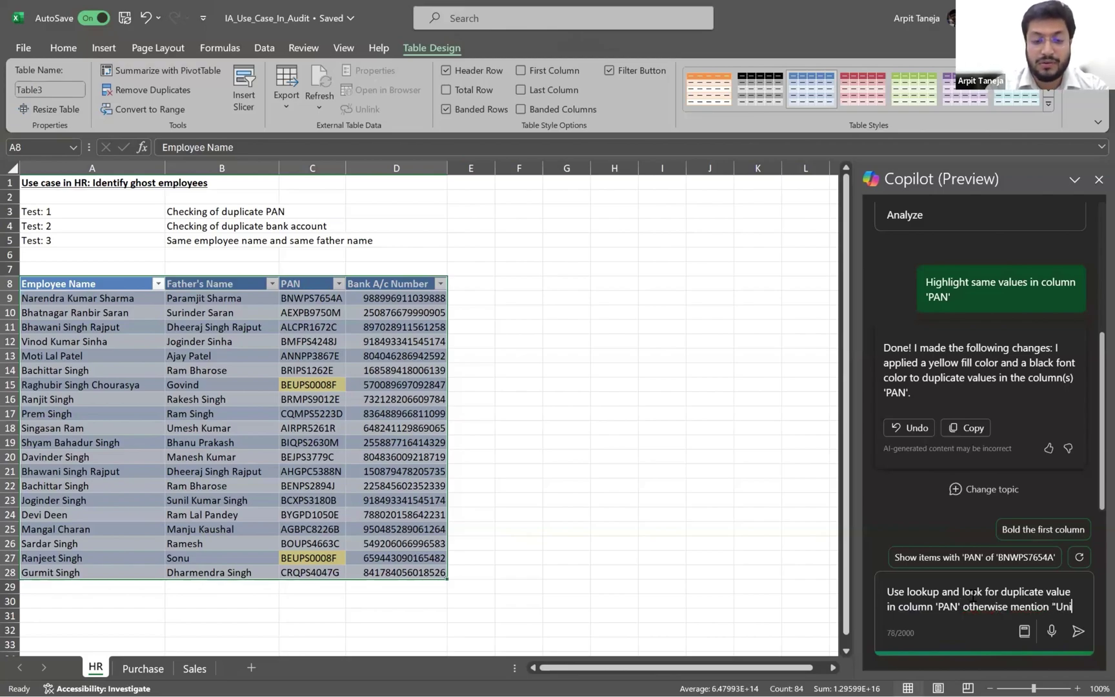
text(que)
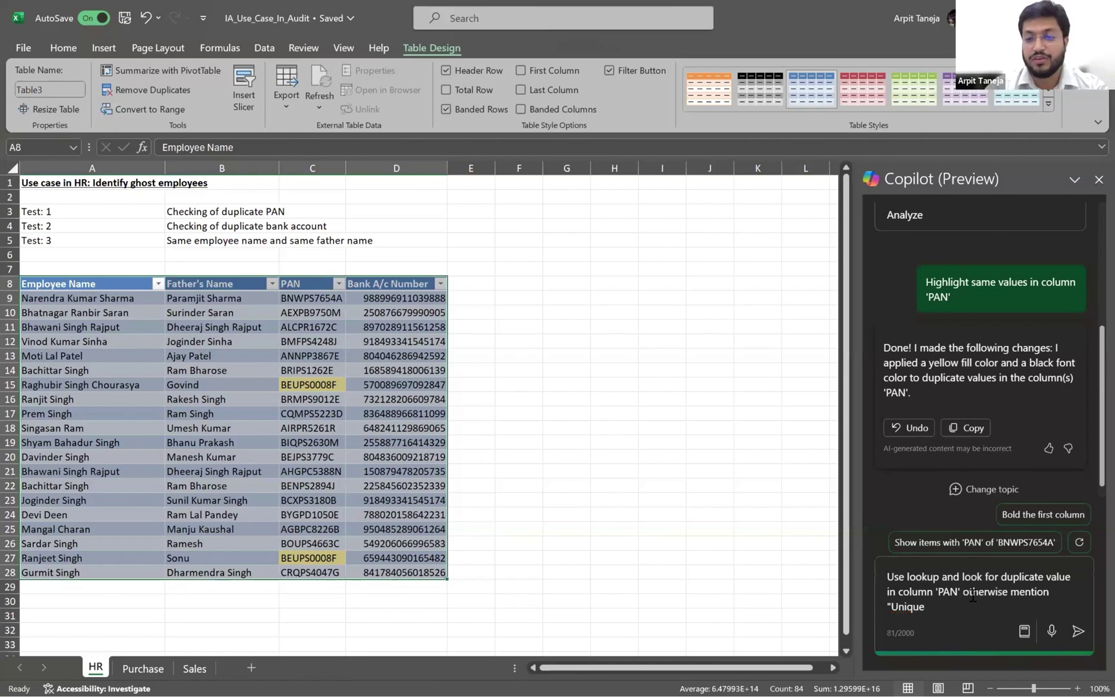
text(")
key(Return)
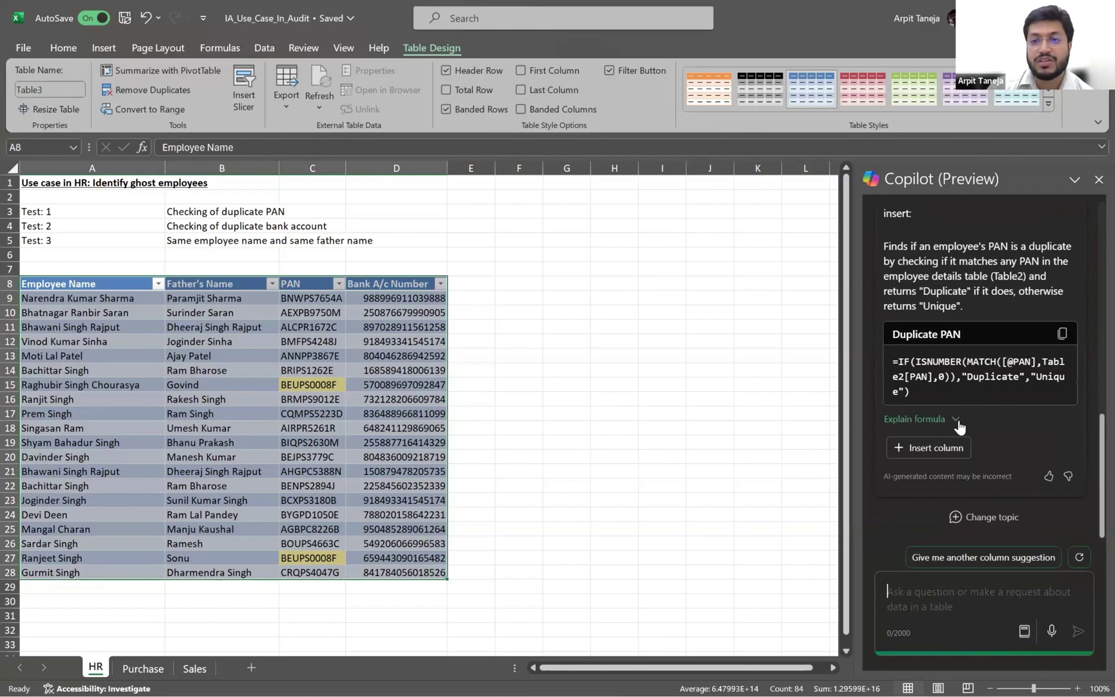
click(920, 454)
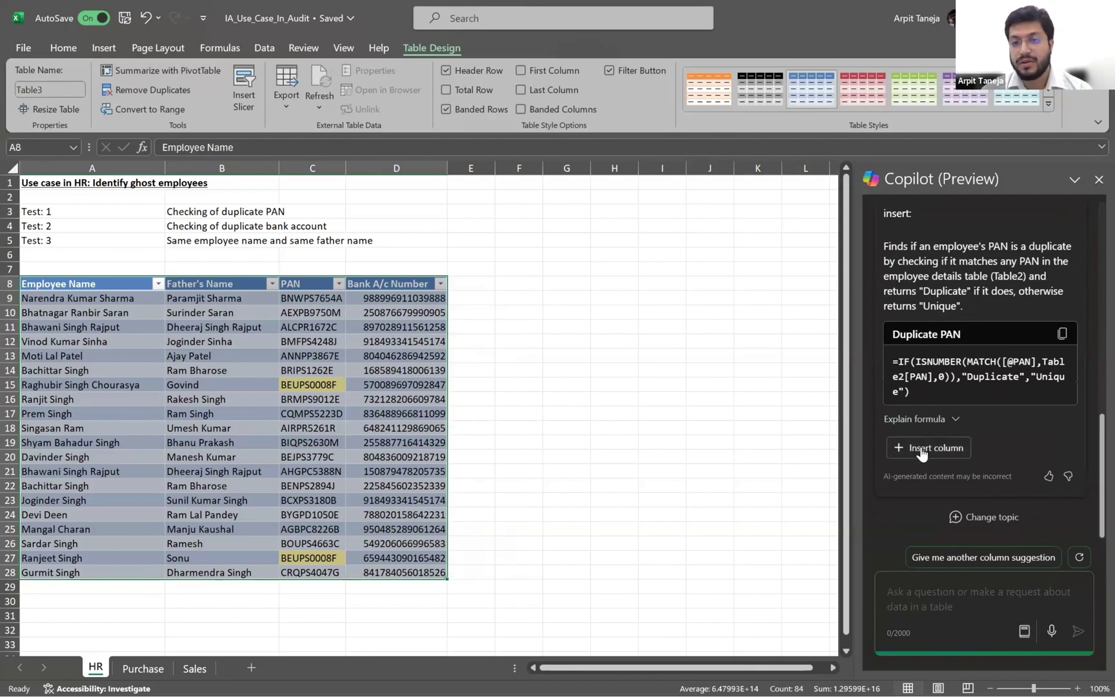
click(920, 449)
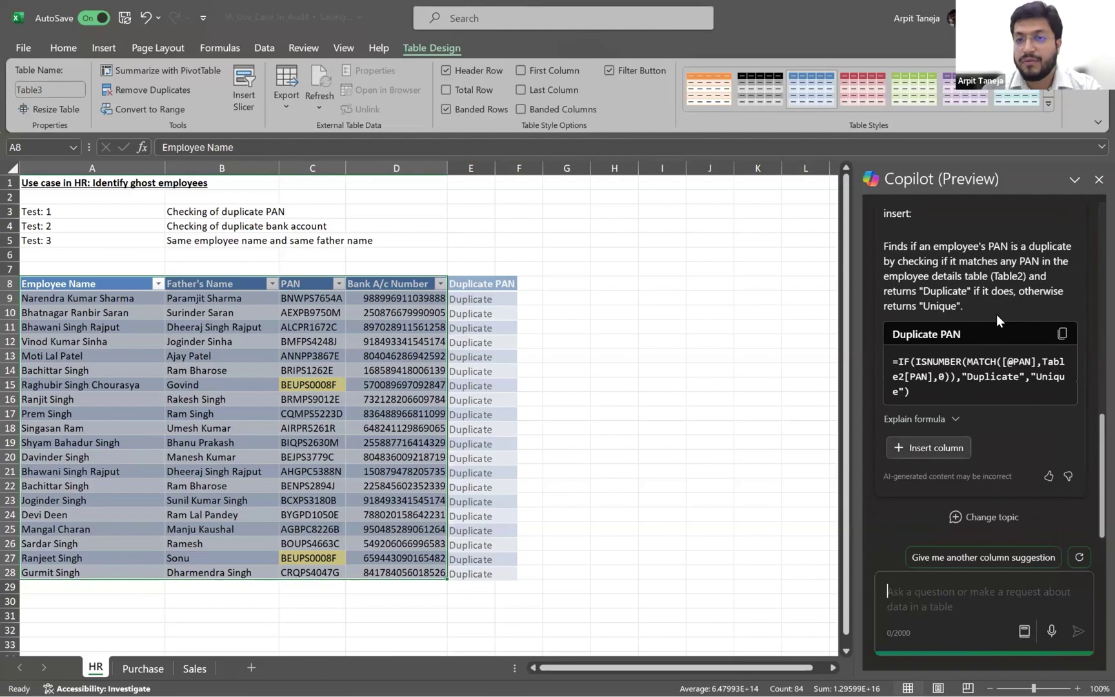
scroll(996, 314, up, 3)
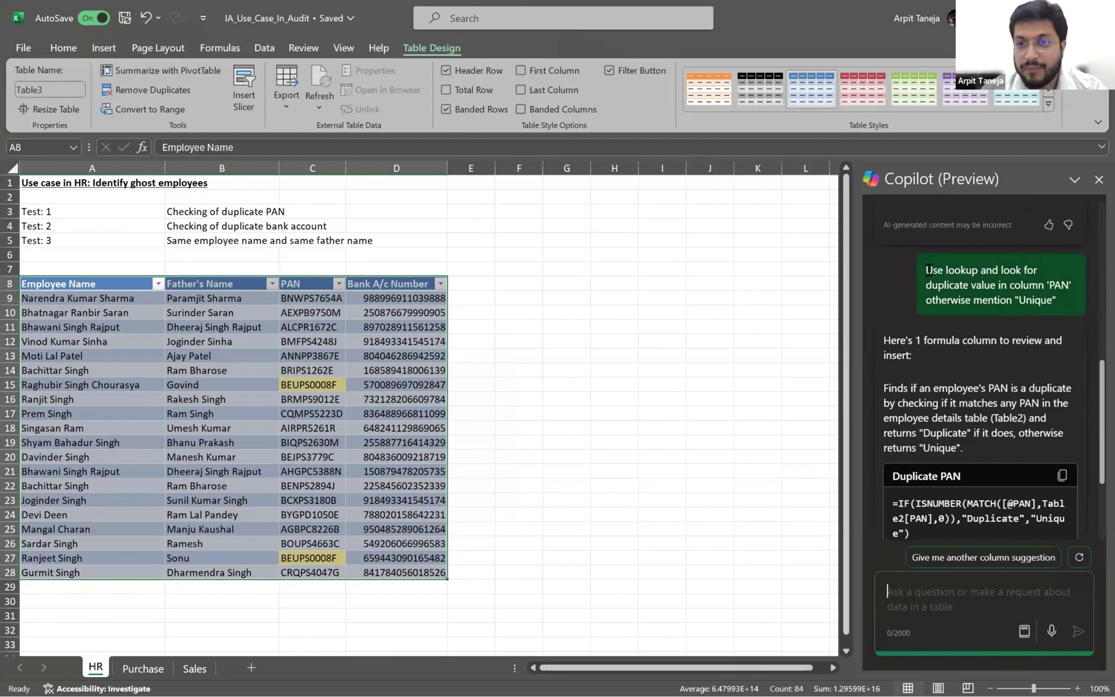
Resend the duplicate-PAN lookup request to get a PAN Status formula suggestion.
triple_click(1057, 301)
key(ctrl+c)
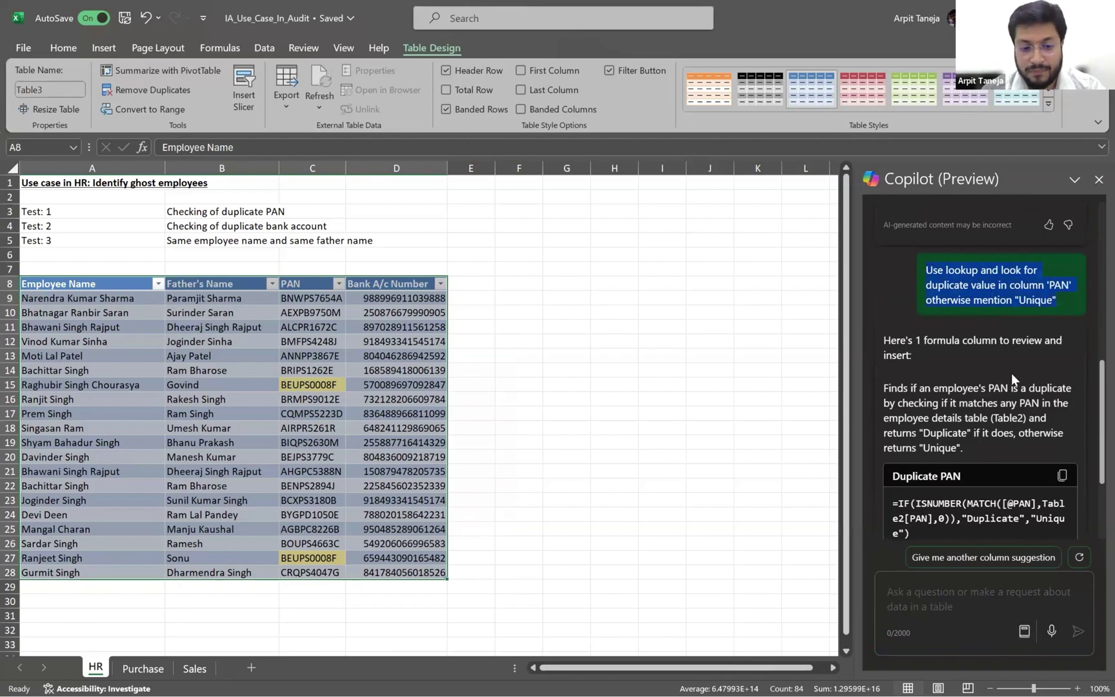
click(924, 587)
key(ctrl+v)
key(Return)
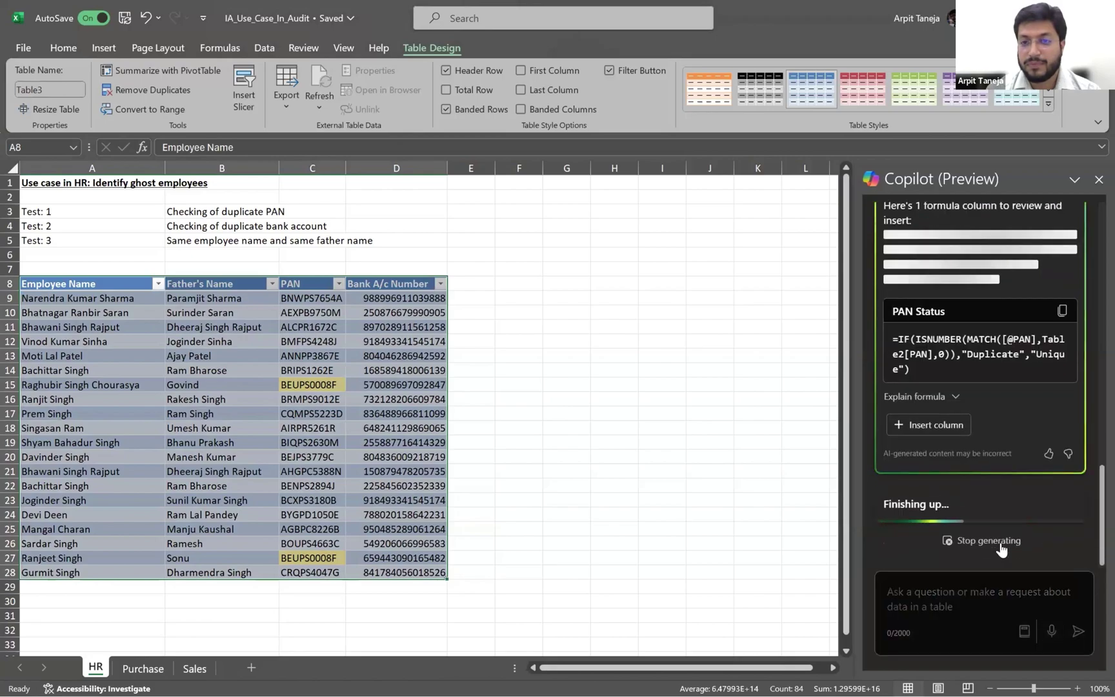
click(929, 446)
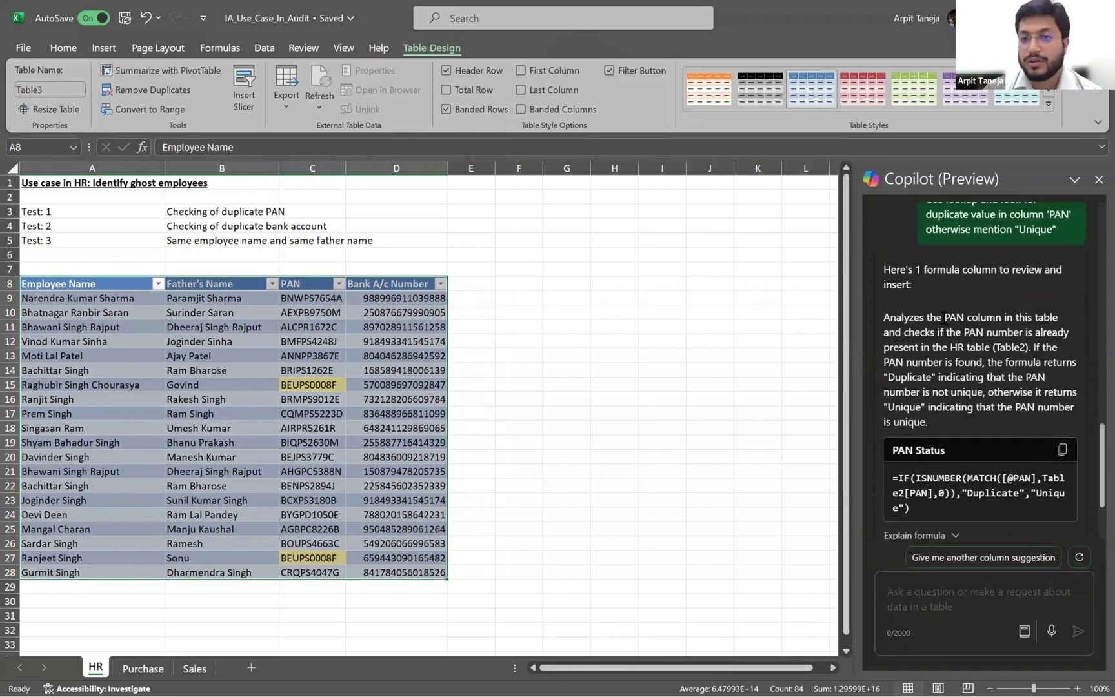
scroll(944, 317, up, 1)
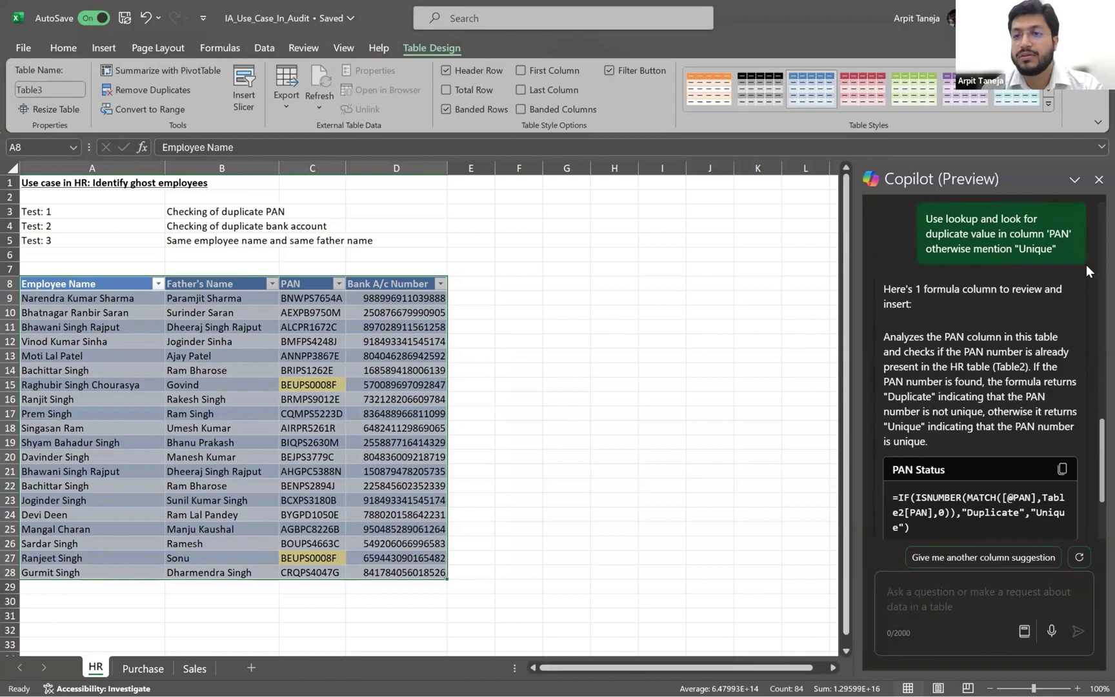
Ask Copilot to insert a column labelling duplicate PANs "Duplicate" and the others "Unique".
click(948, 594)
key(ctrl+v)
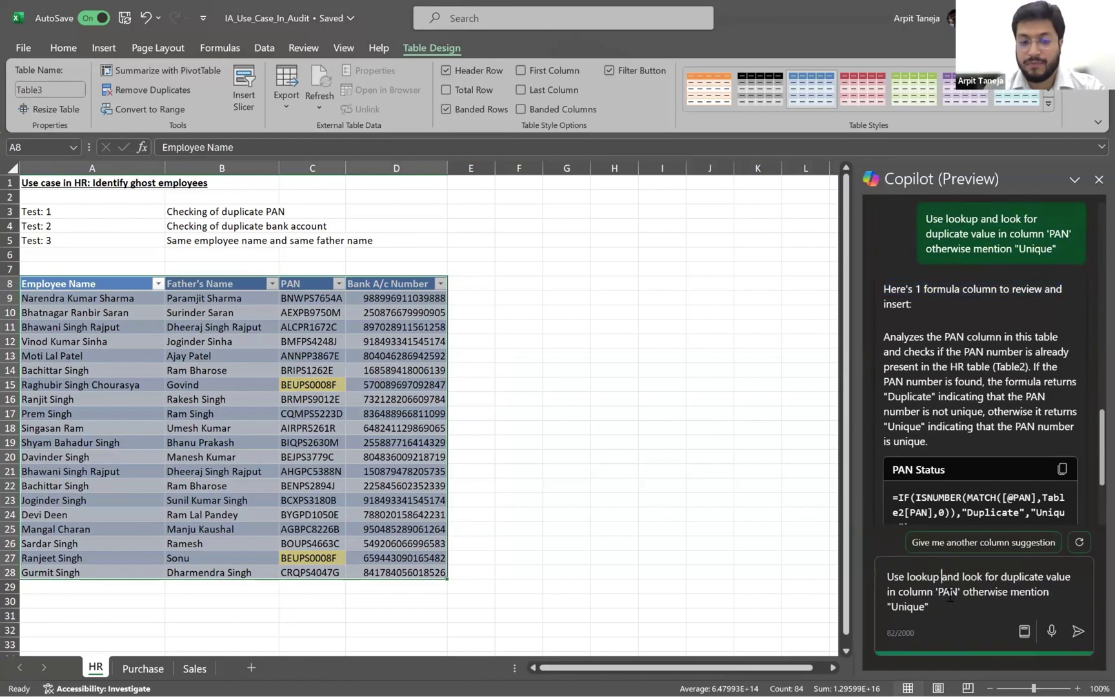
text(and insert )
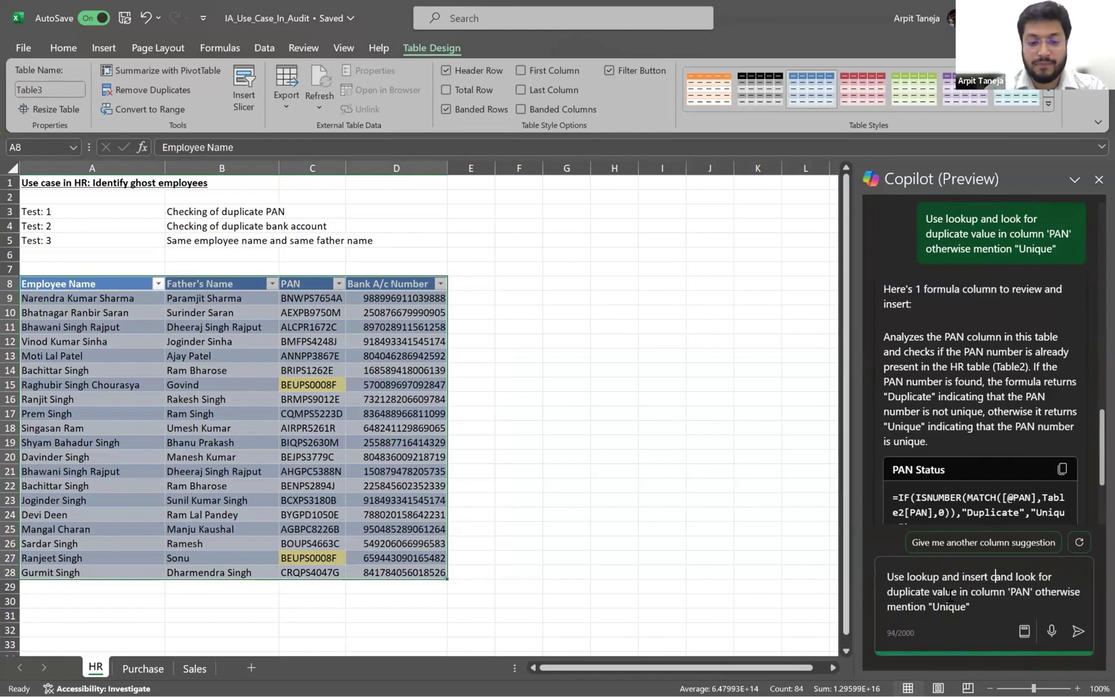
text(column)
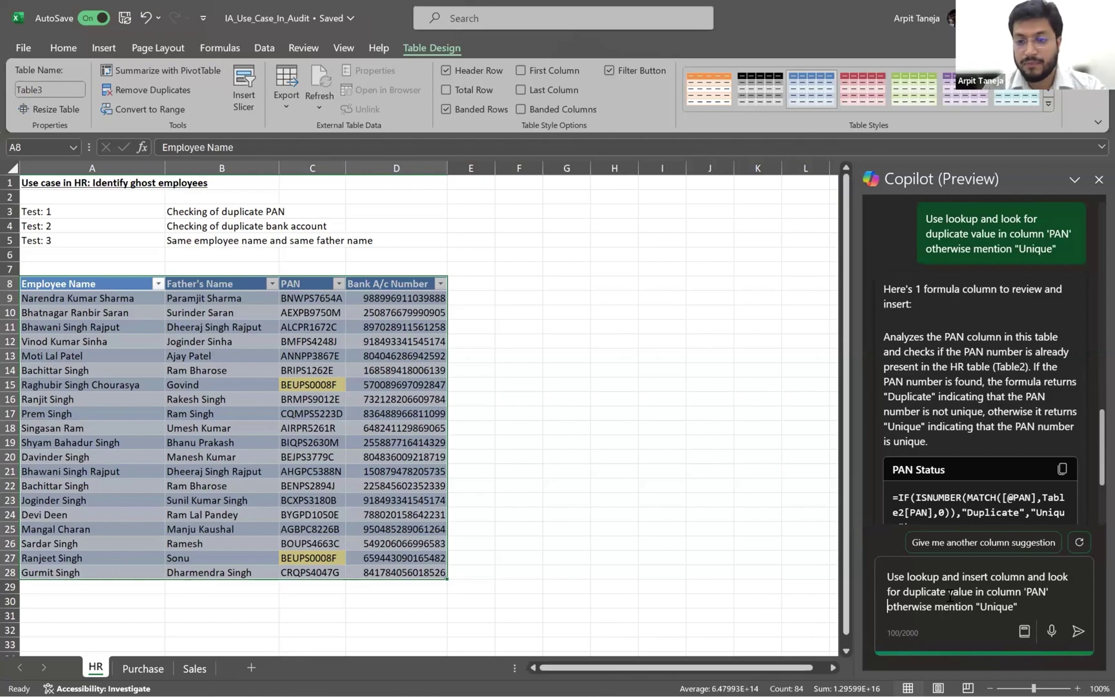
text(mention du)
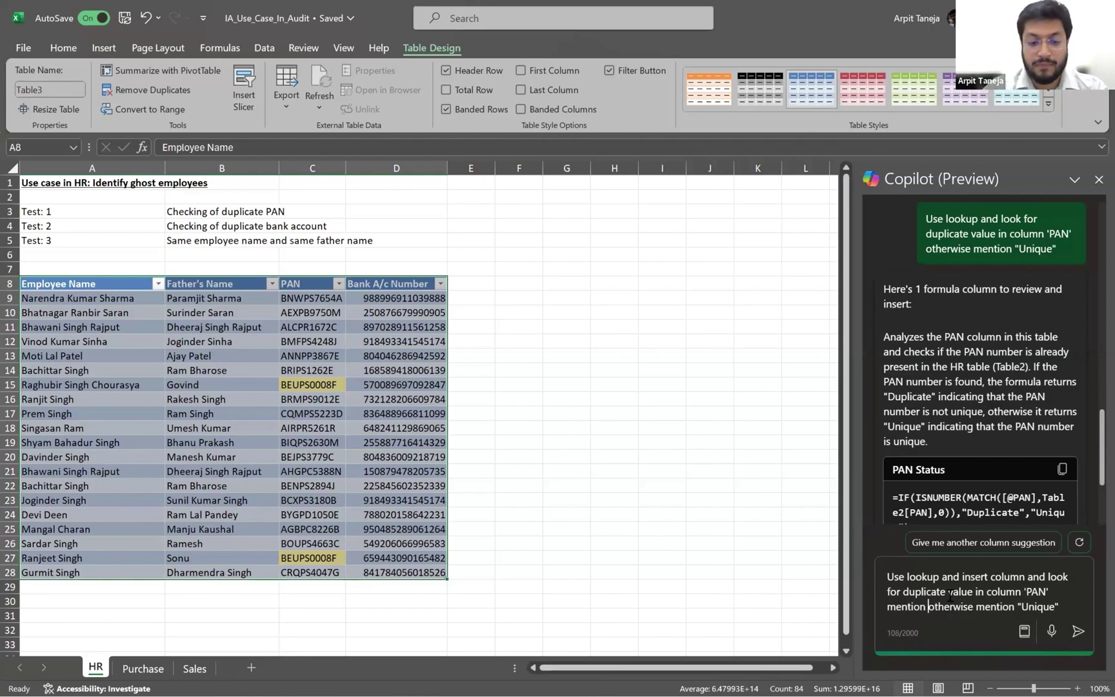
key(BackSpace)
key(BackSpace)
key(BackSpace)
text("Dup)
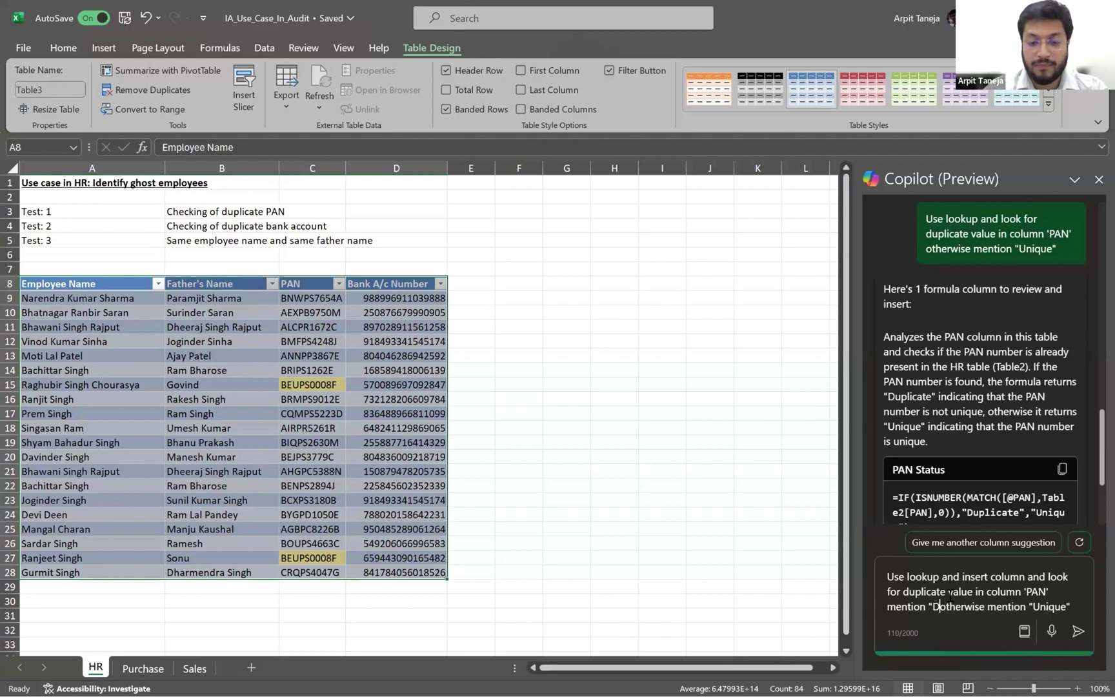
text(licate)
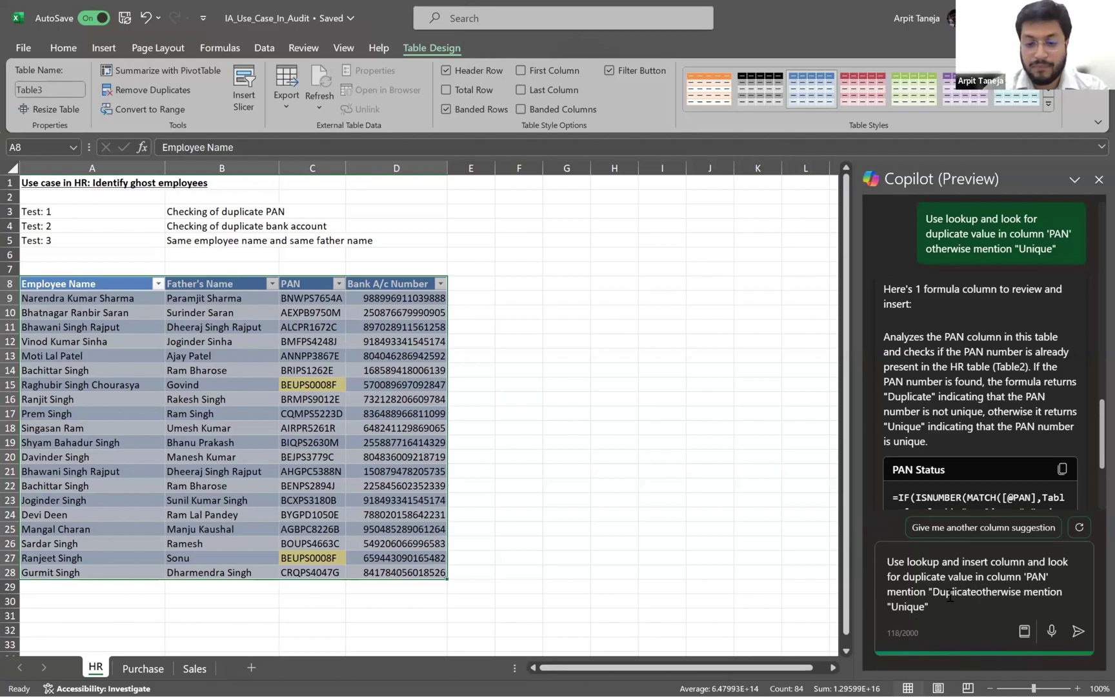
text(" for yh)
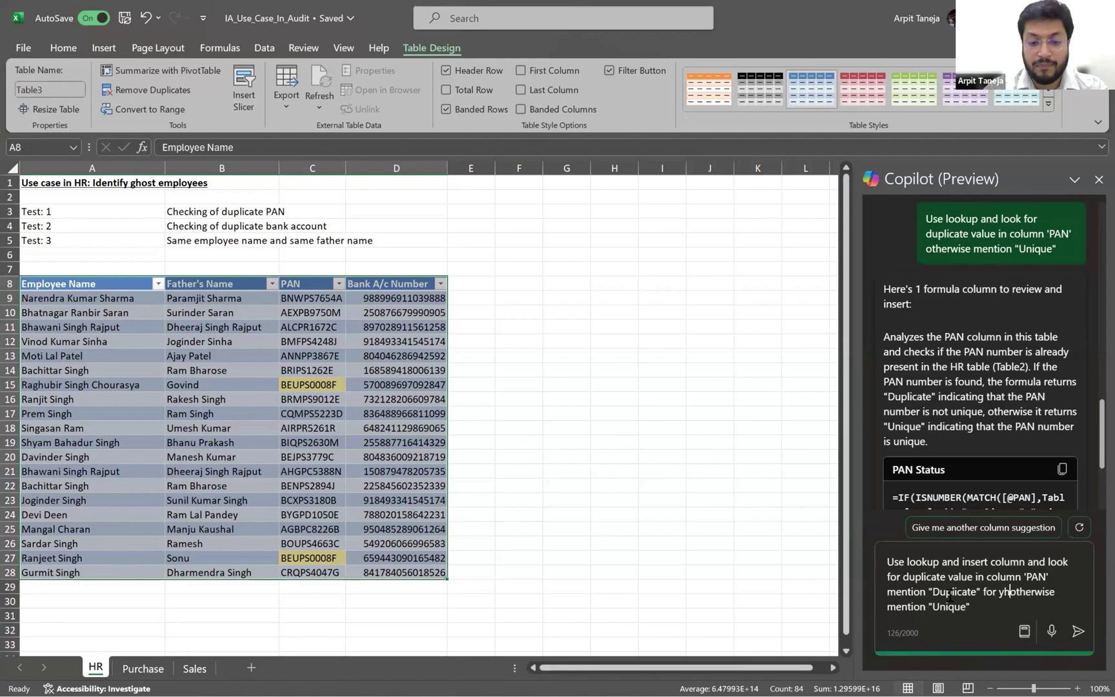
text(ose and o)
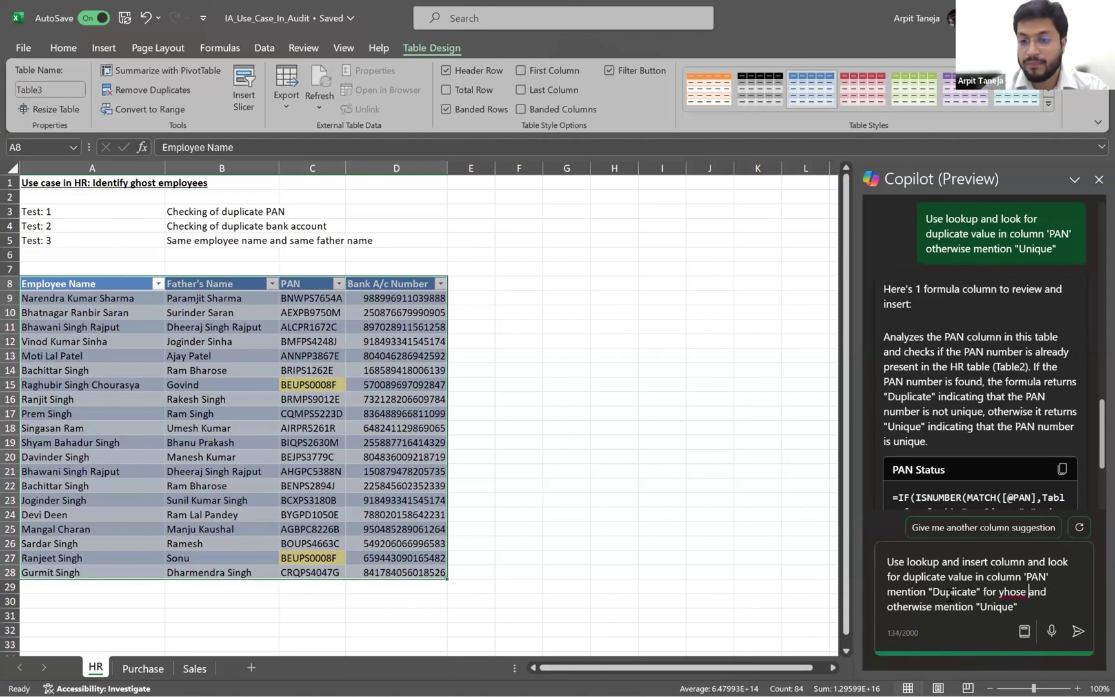
key(ctrl+Left)
key(shift+Right)
text(t)
key(Return)
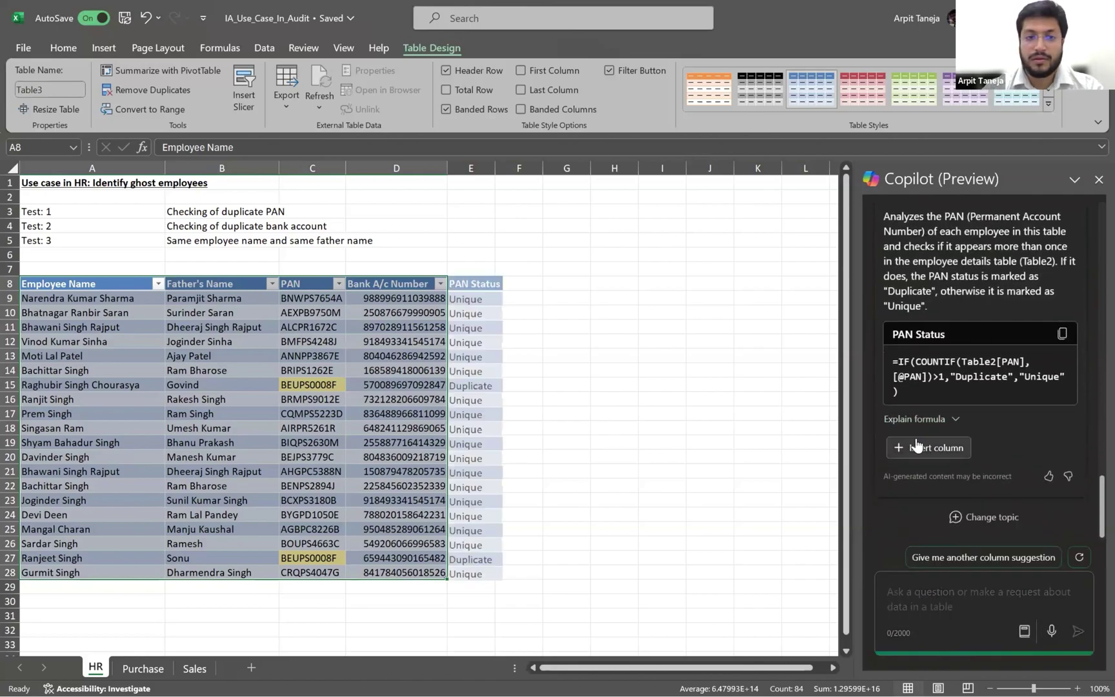
Insert Copilot's PAN Status column into the HR table and check its COUNTIF formula.
click(916, 447)
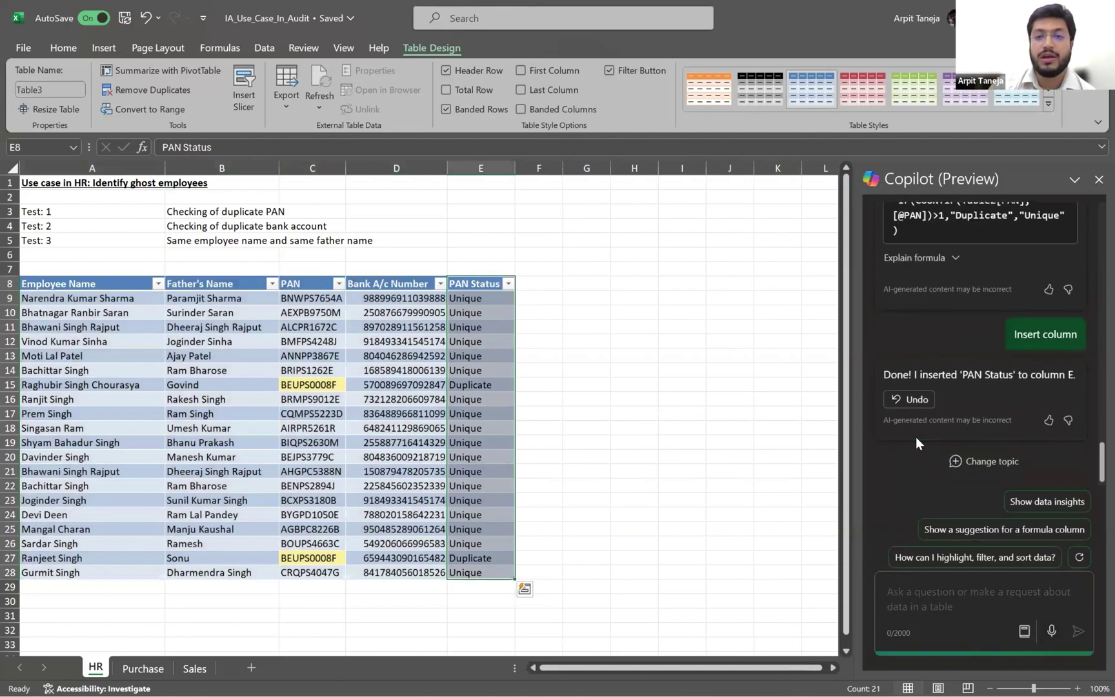
click(461, 341)
key(Up)
key(Up)
key(Up)
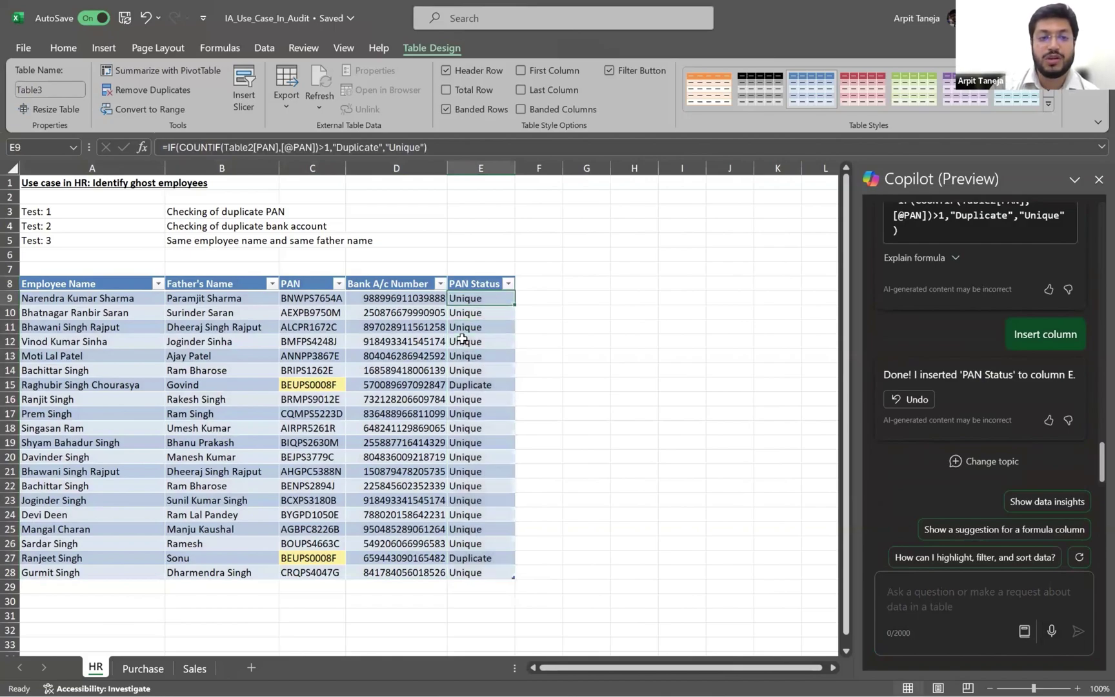
key(Down)
key(Down)
key(Down)
key(Down)
key(Down)
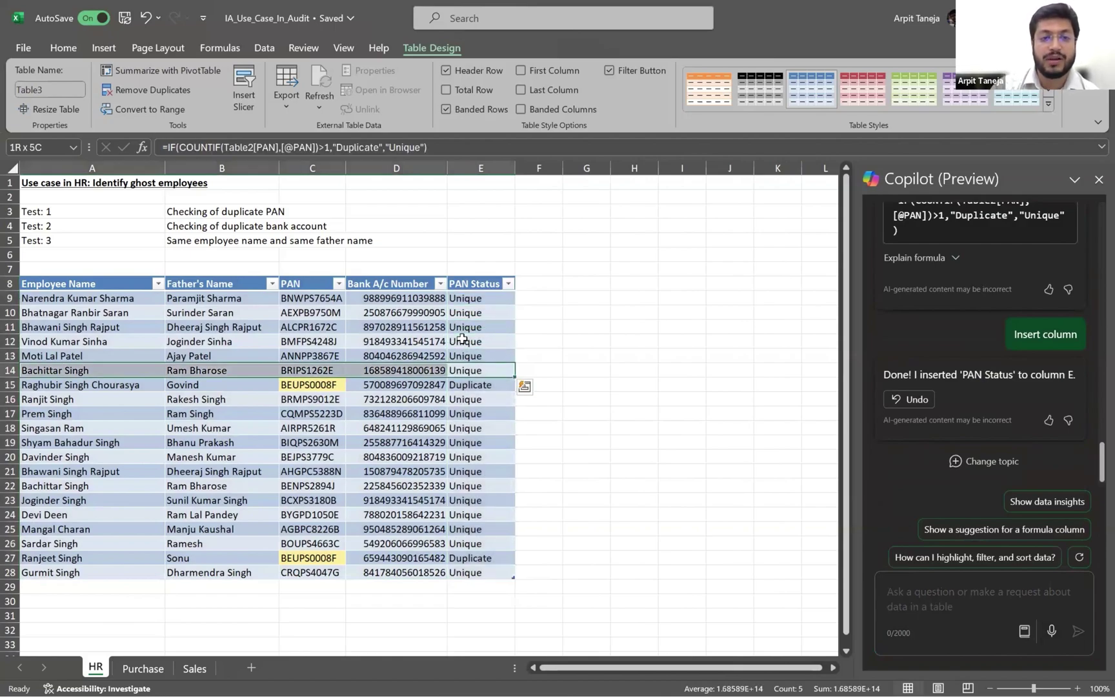
key(Down)
key(ctrl+Down)
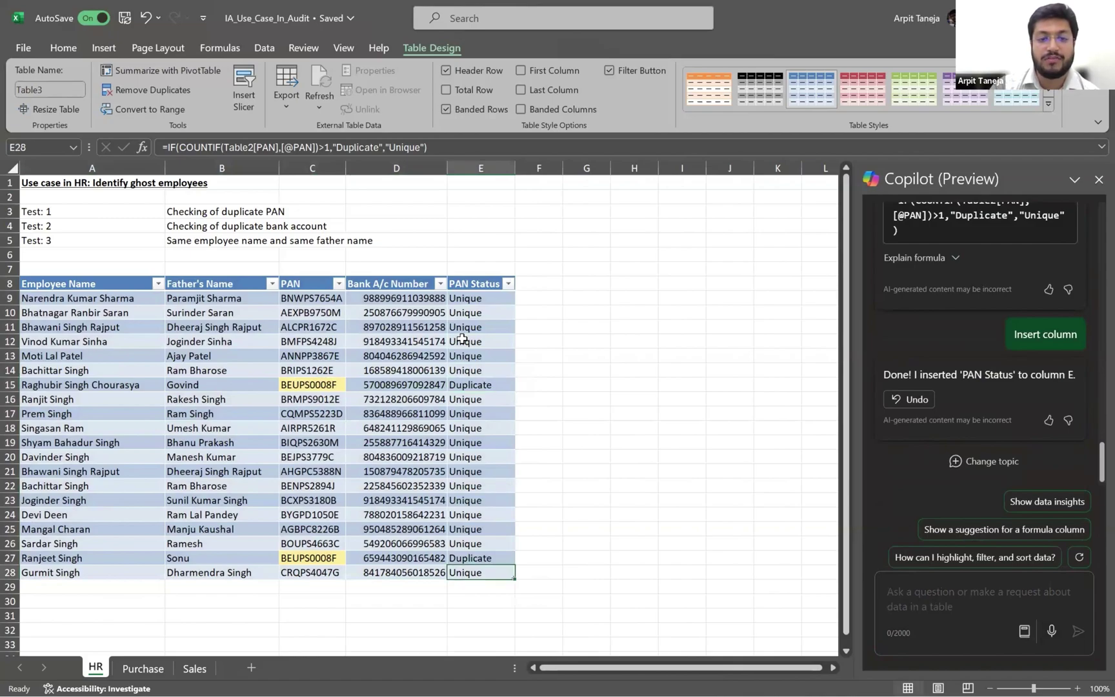
key(Up)
key(shift+Left)
key(shift+Left)
key(shift+Left)
key(shift+Left)
key(Left)
key(Left)
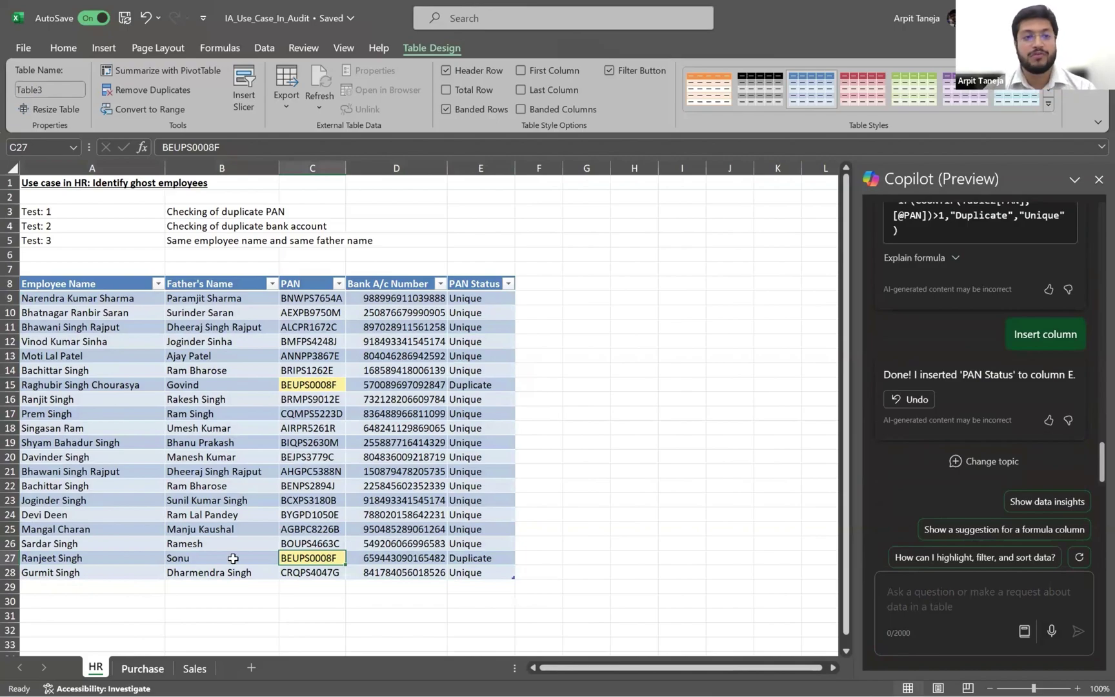
Convert the Purchase sheet's invoice data A7:J28 into a formatted table.
click(138, 669)
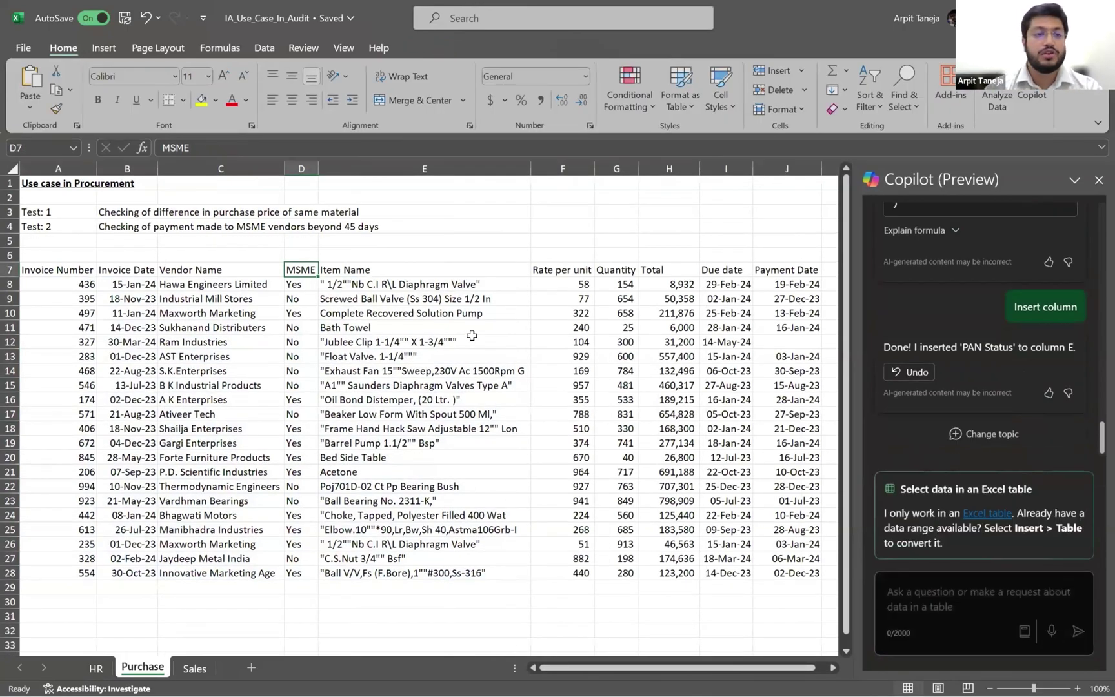
key(ctrl+Left)
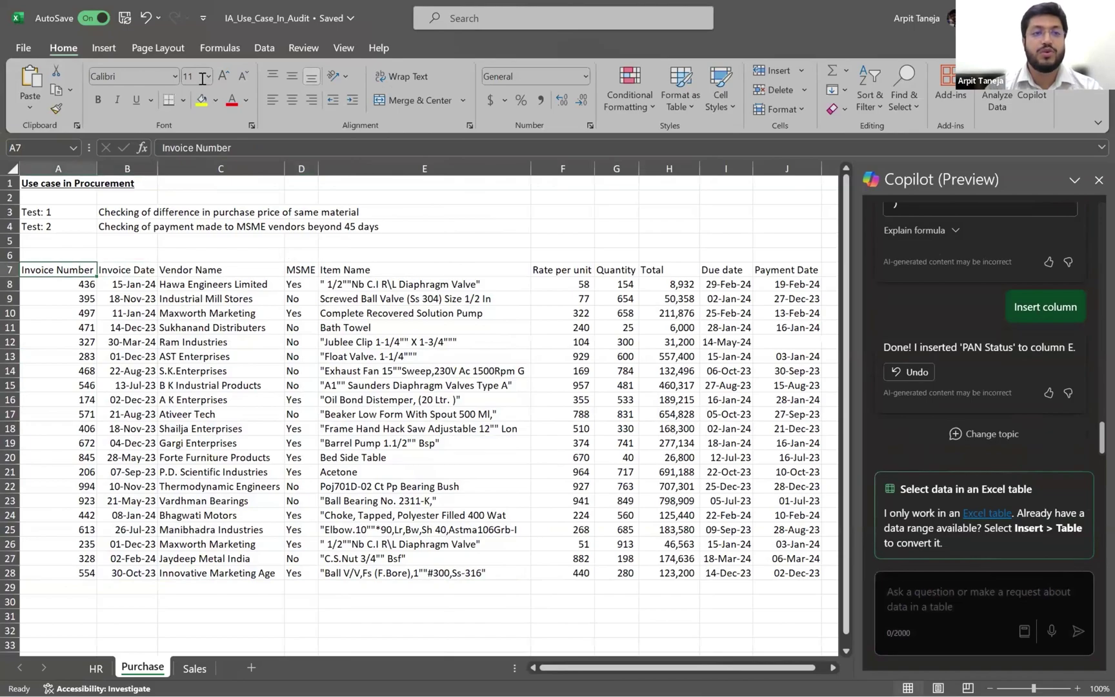
key(ctrl+shift+Right)
key(ctrl+shift+Down)
click(105, 49)
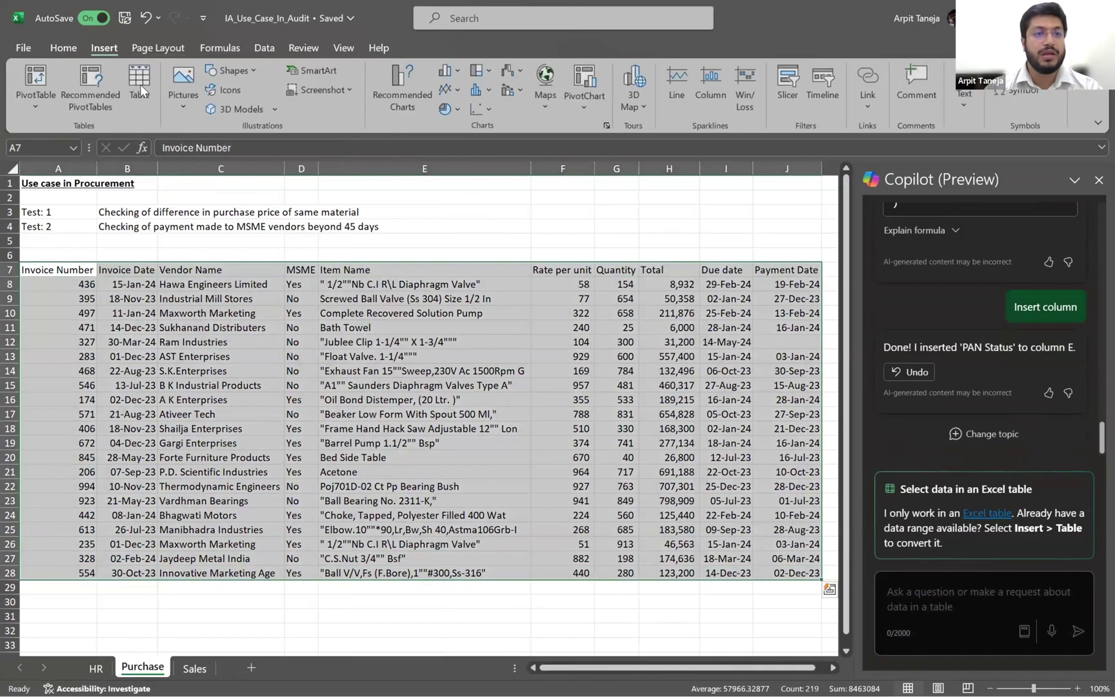
click(140, 84)
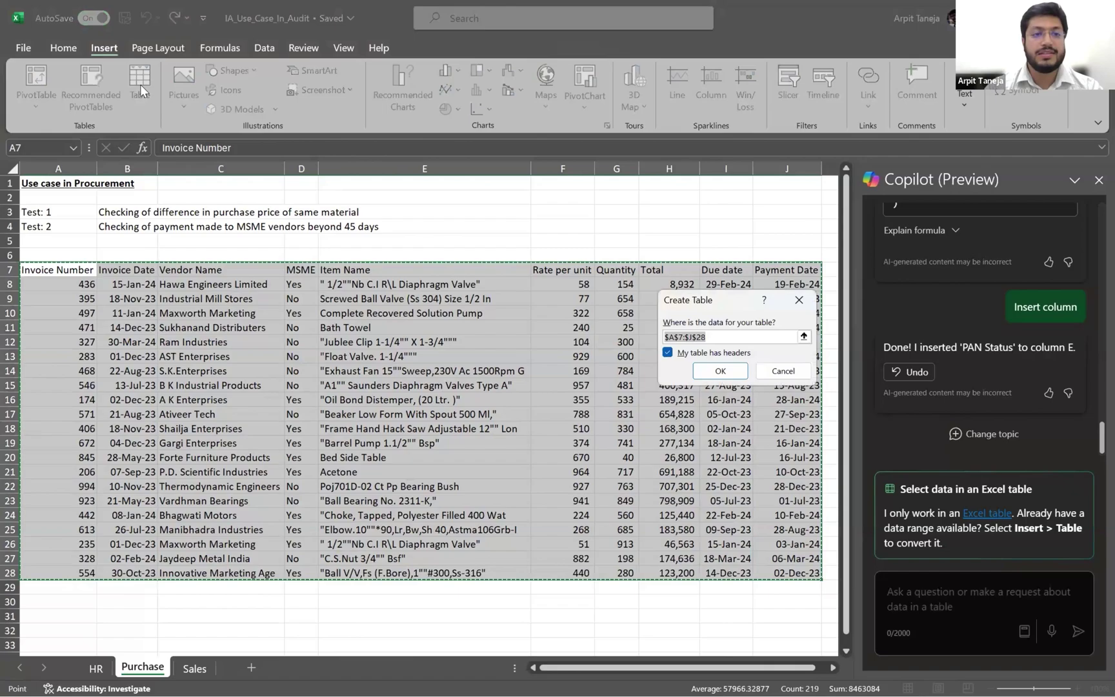
key(Return)
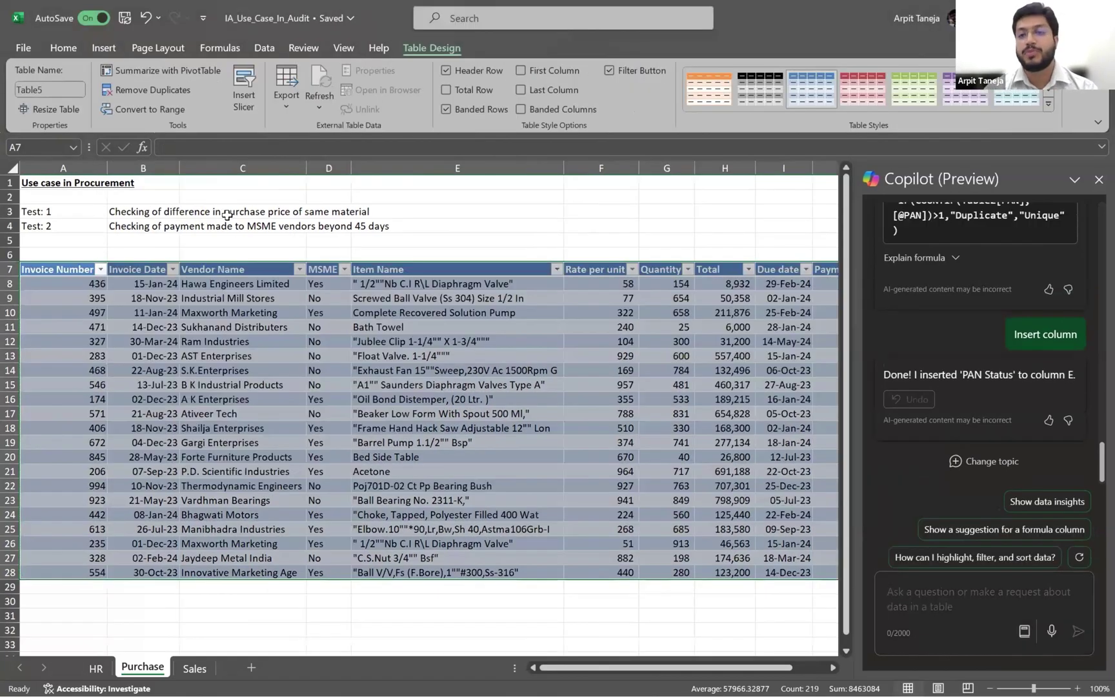
click(968, 604)
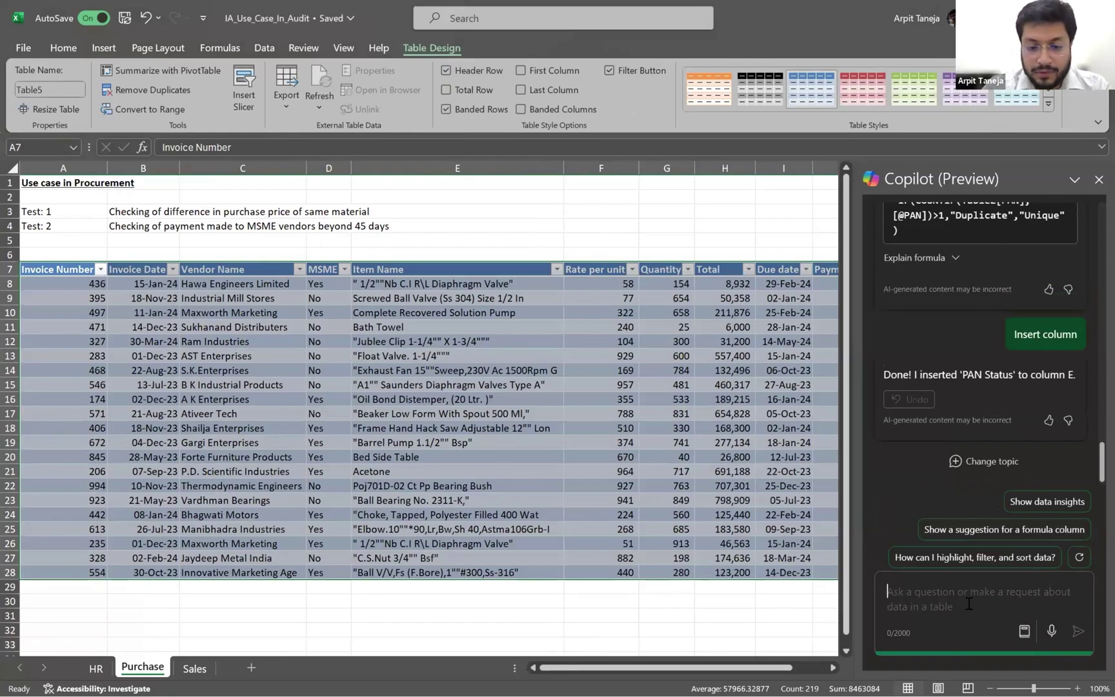
Ask Copilot to highlight 'Item Name' entries with the same value but different 'Rate per unit'.
text(Highlight in d)
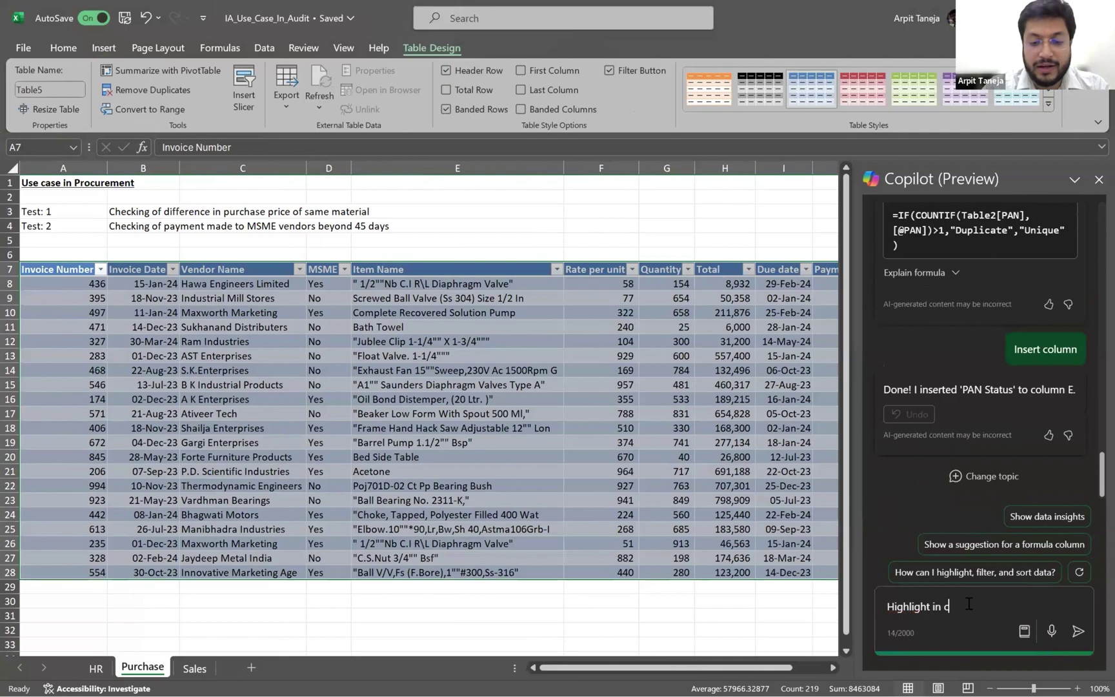
text(olumn )
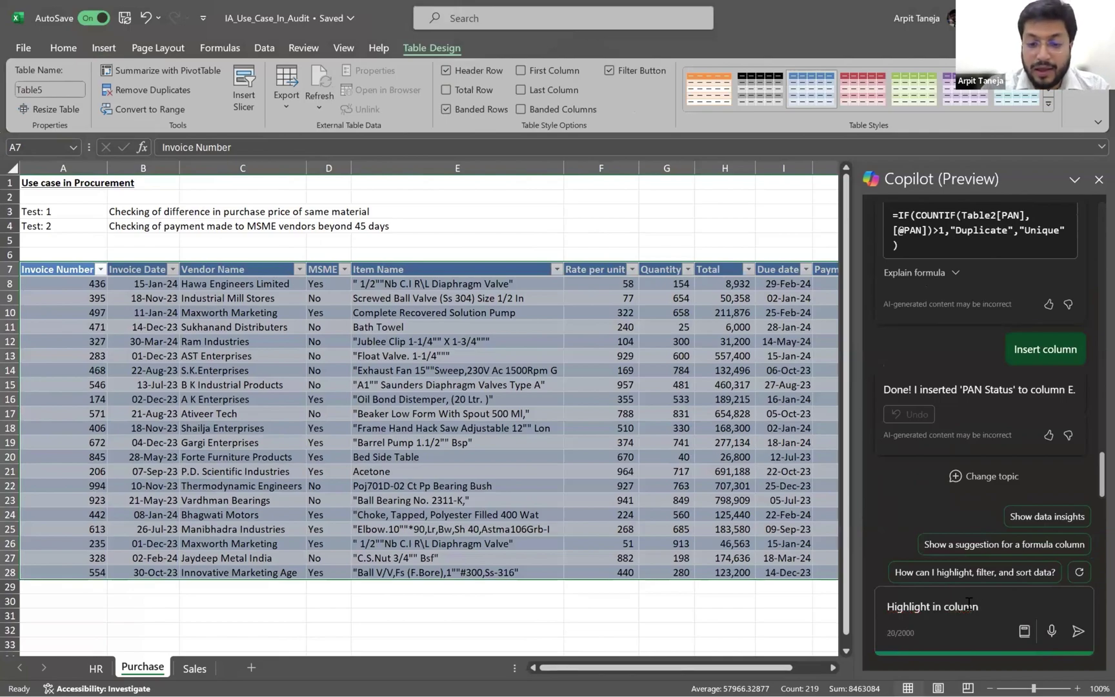
text('Item Name)
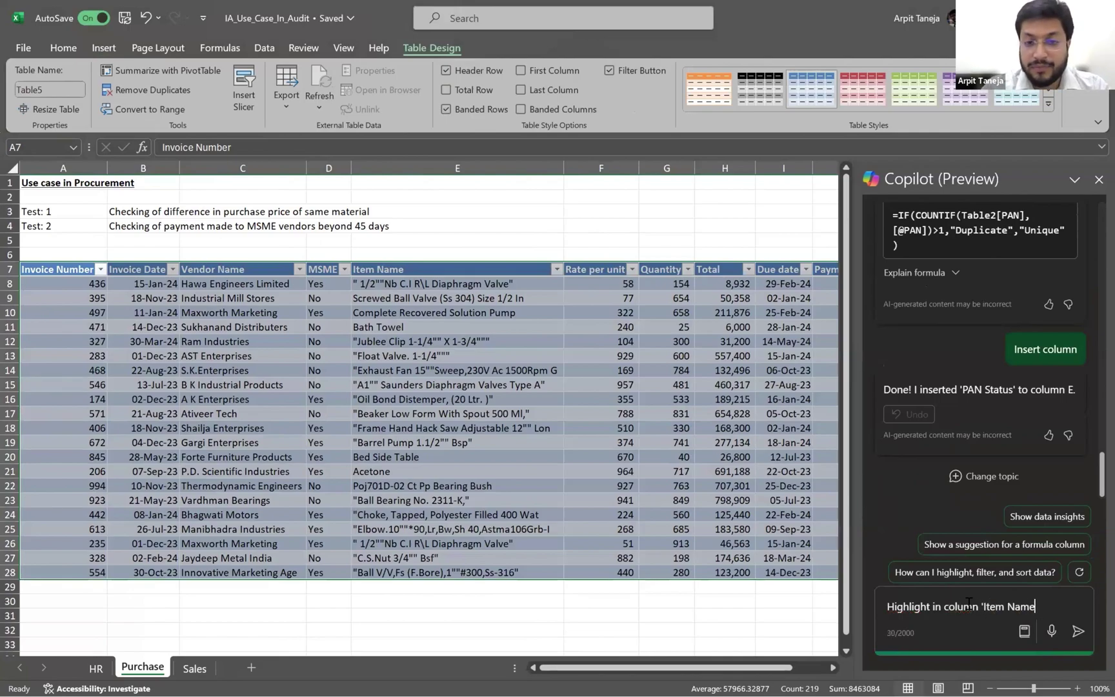
text(' having asame )
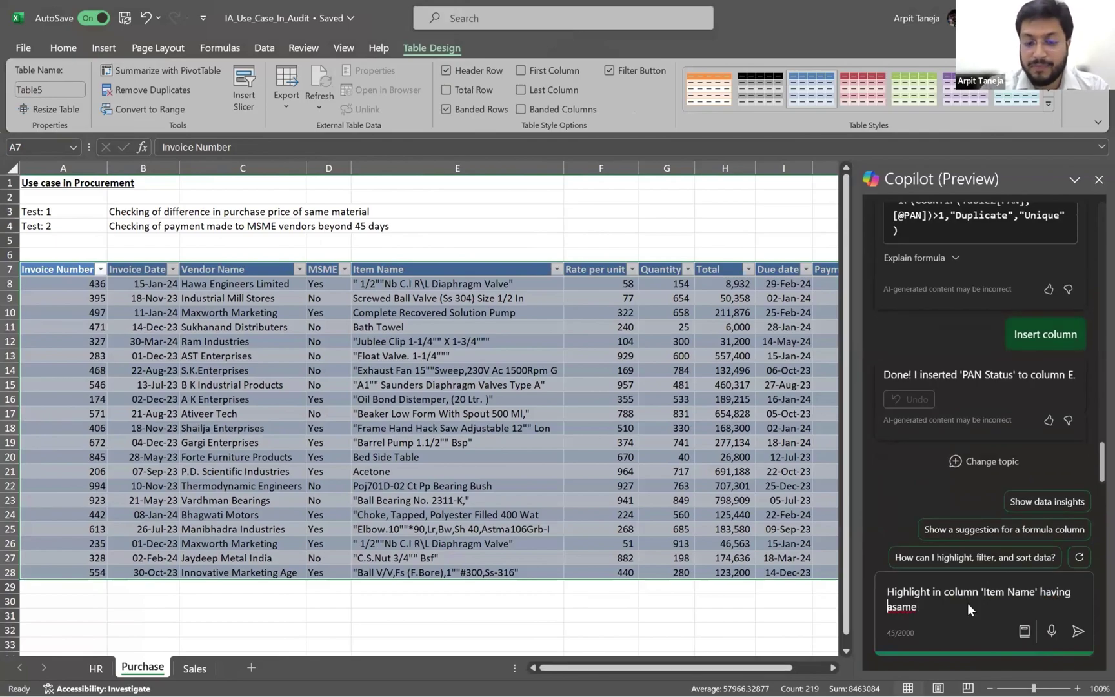
key(BackSpace)
key(BackSpace)
key(BackSpace)
key(BackSpace)
key(BackSpace)
key(BackSpace)
text(same asame)
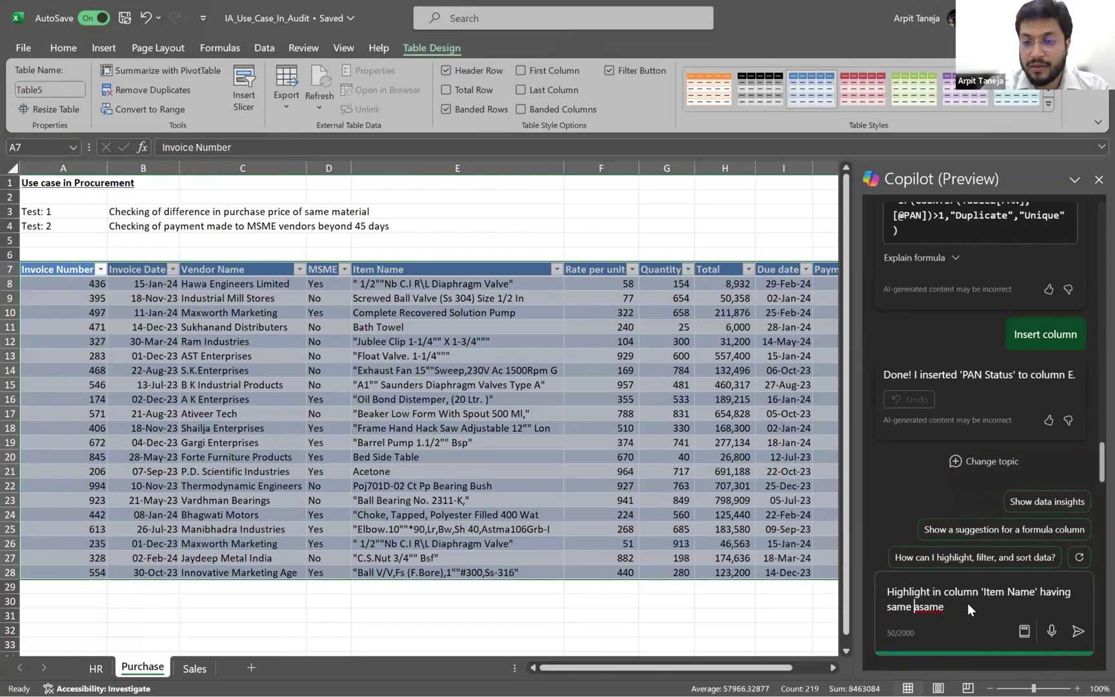
key(Delete)
key(Delete)
key(Delete)
key(Delete)
key(Delete)
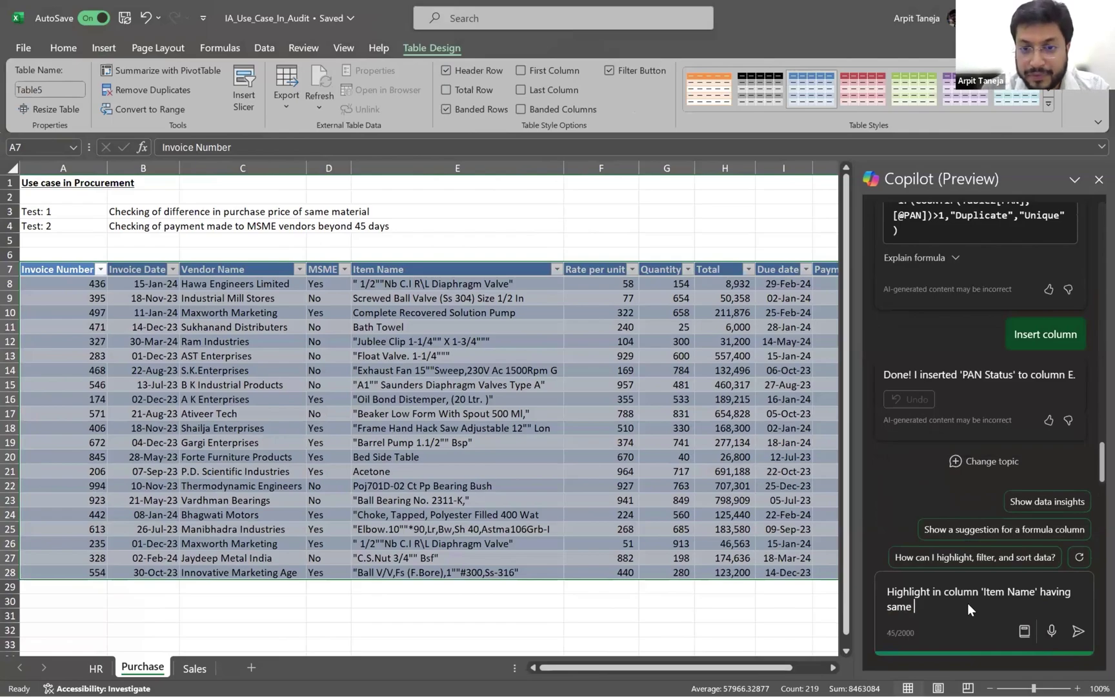
text(ving same value)
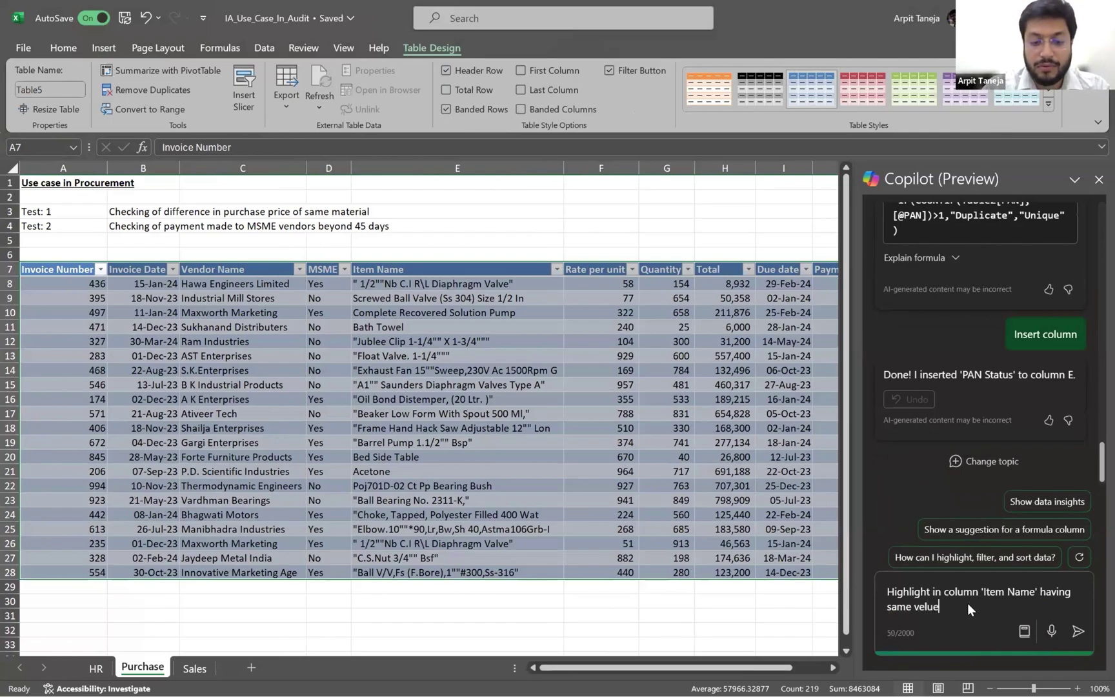
text( but differen)
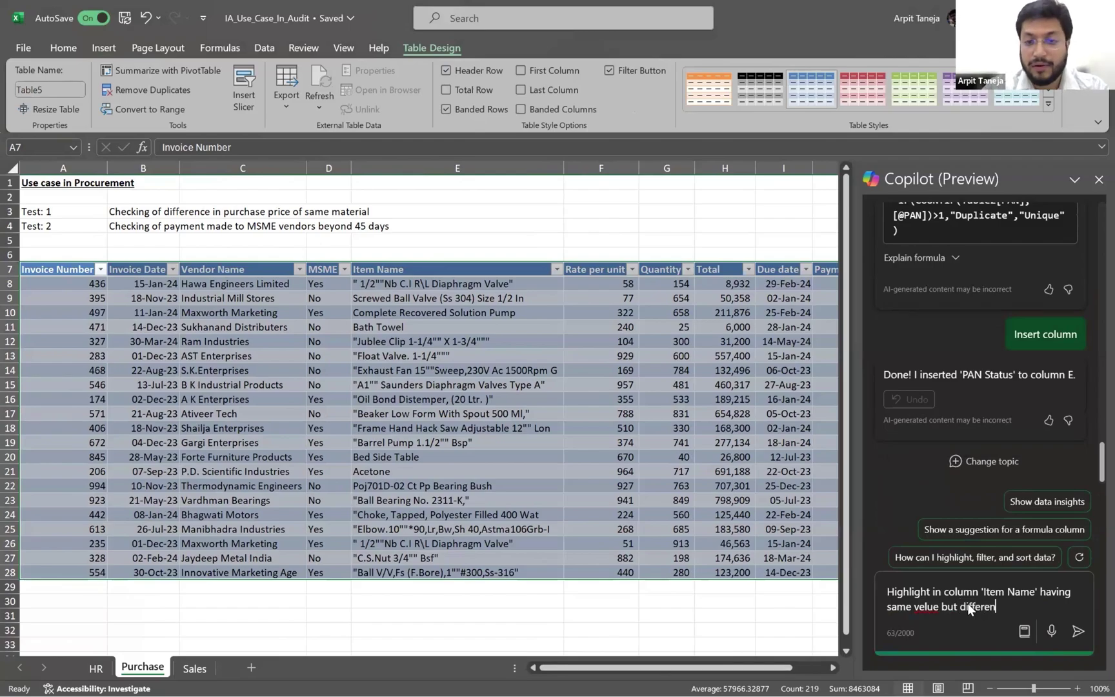
text(t rate i)
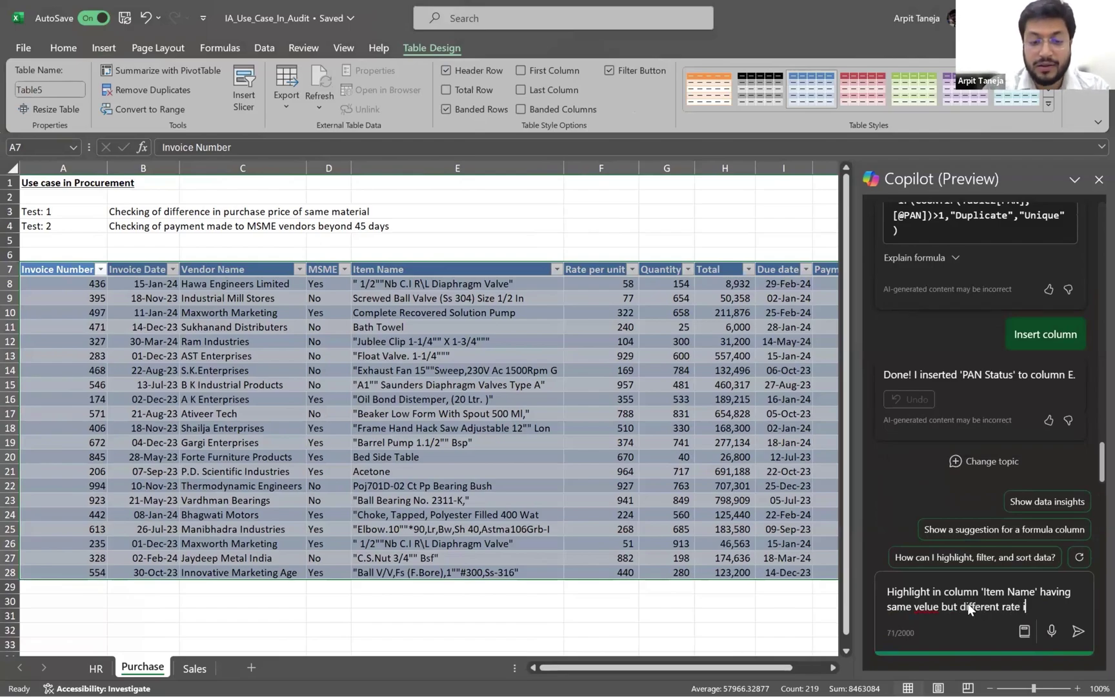
text(n column ')
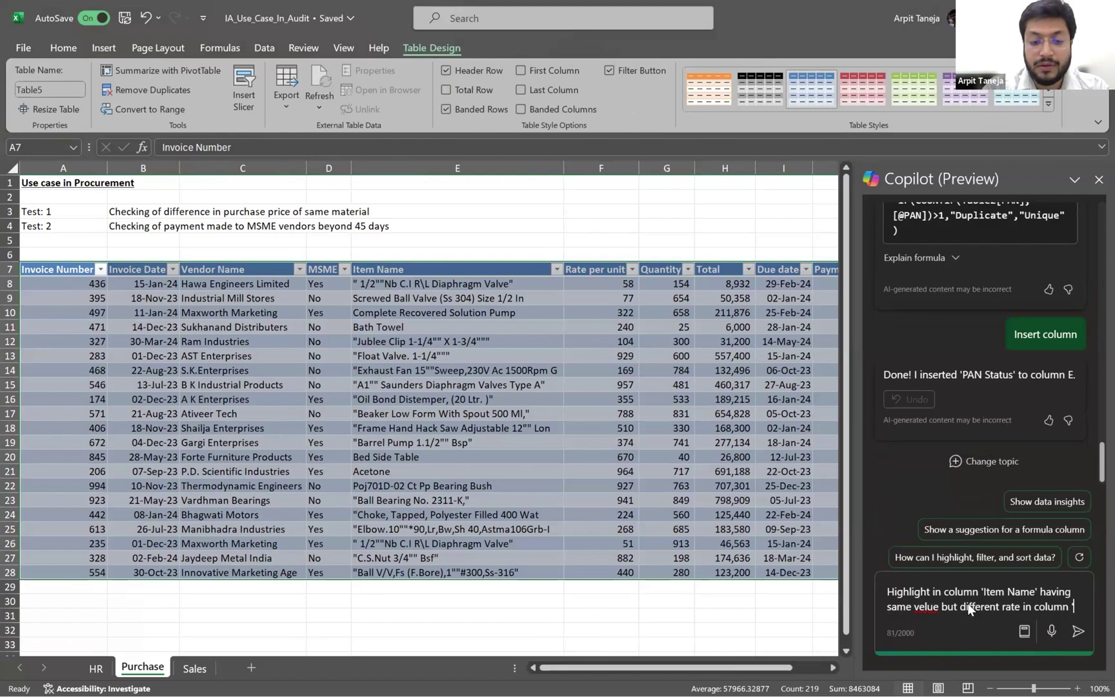
text(Rate per un)
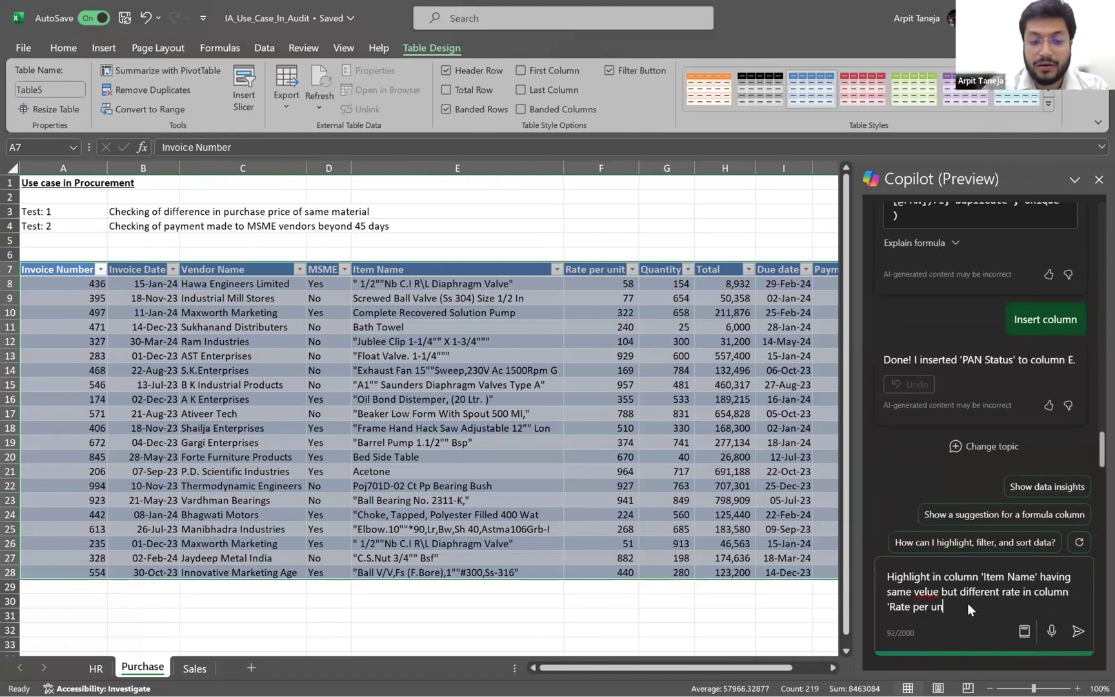
text(it')
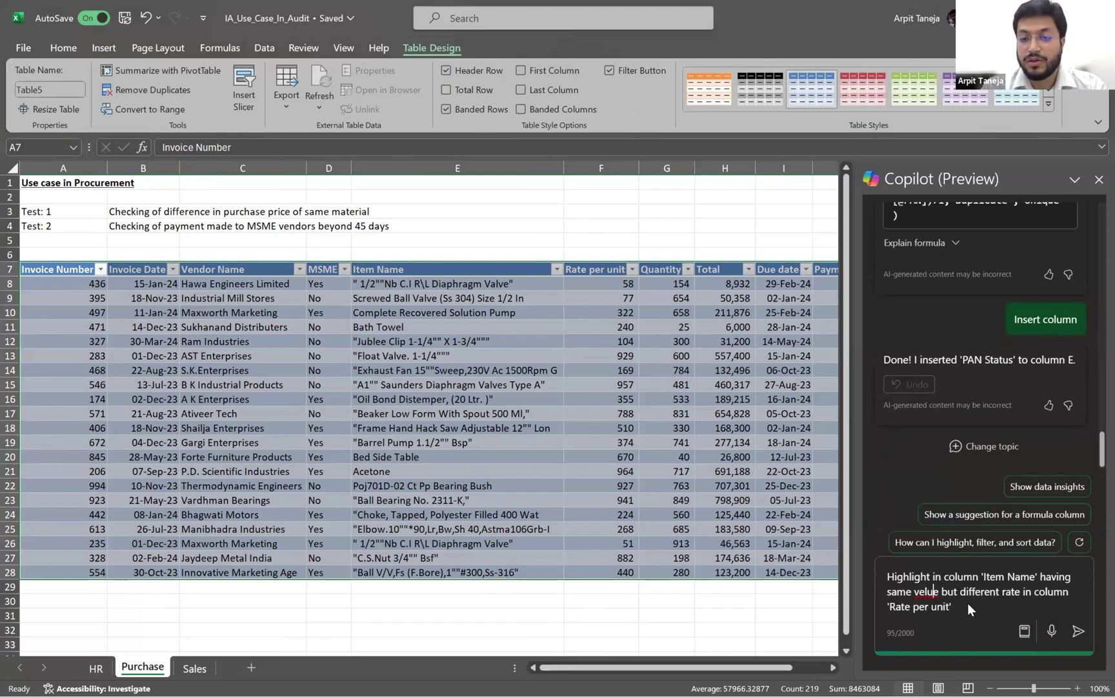
key(Up)
key(Left)
key(Left)
key(Left)
key(Left)
key(Left)
key(BackSpace)
text(a)
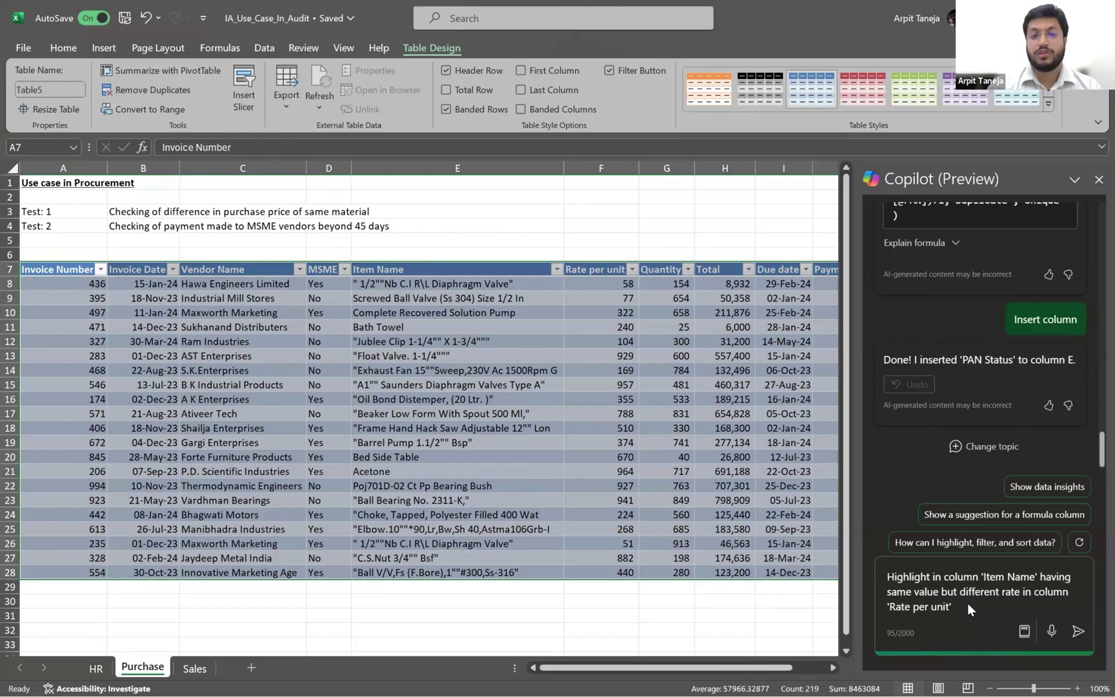
key(Return)
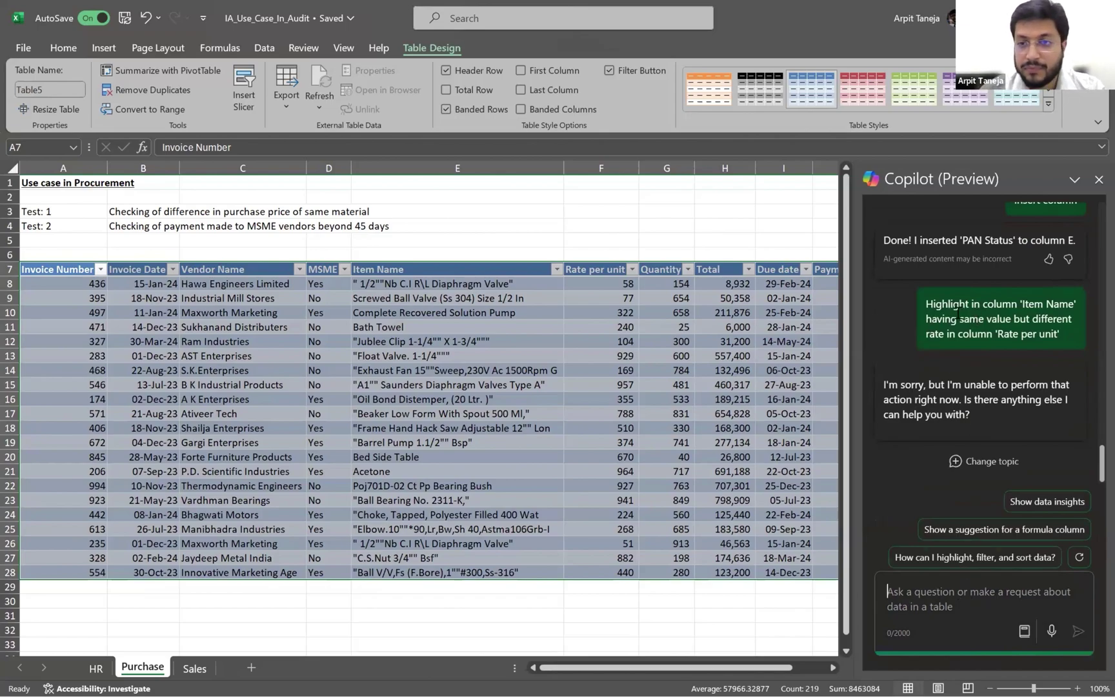
Resend the repeated Item Name highlight request with 'Rate Per Unit' capitalised.
drag(928, 303, 1056, 335)
key(ctrl+c)
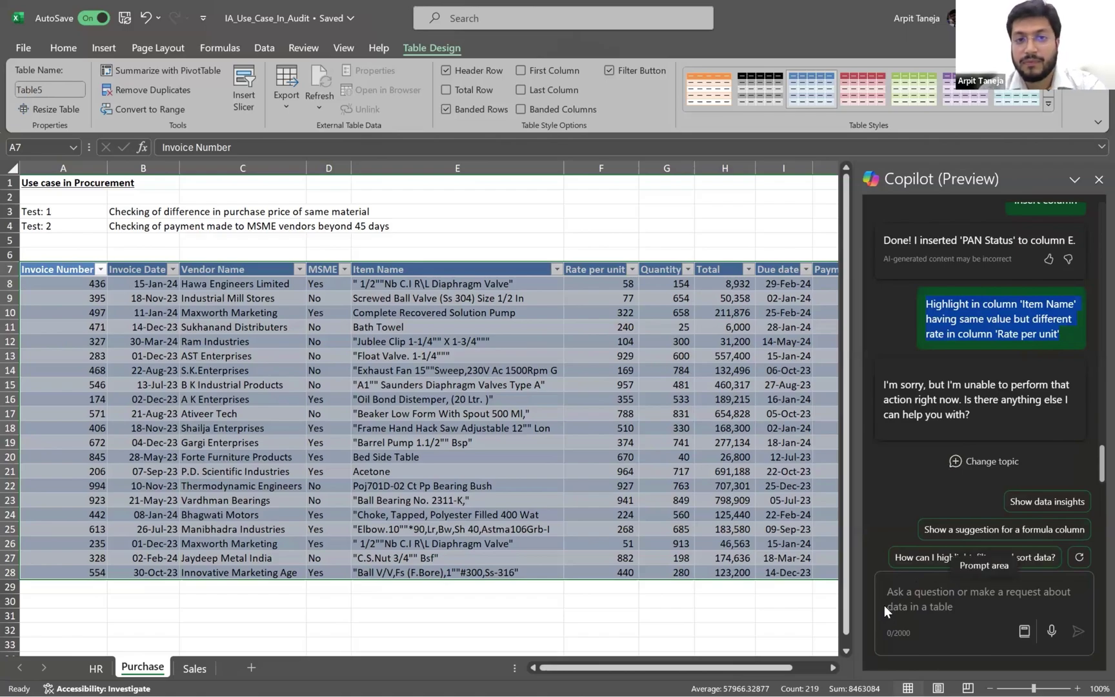
click(932, 607)
key(ctrl+v)
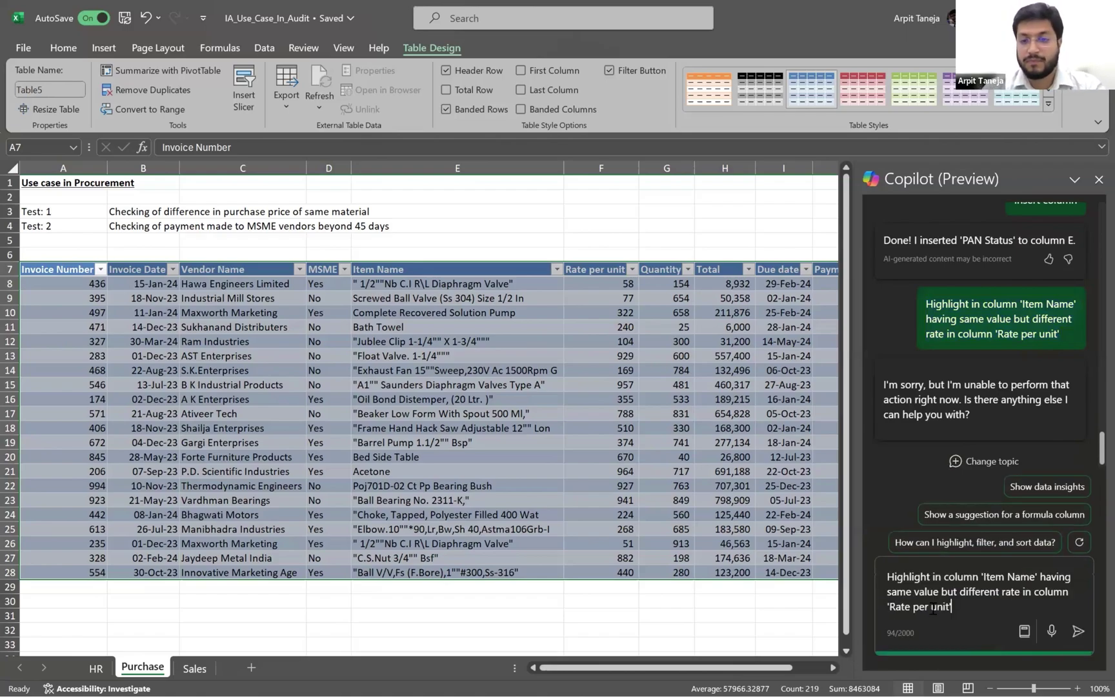
key(Delete)
text(P)
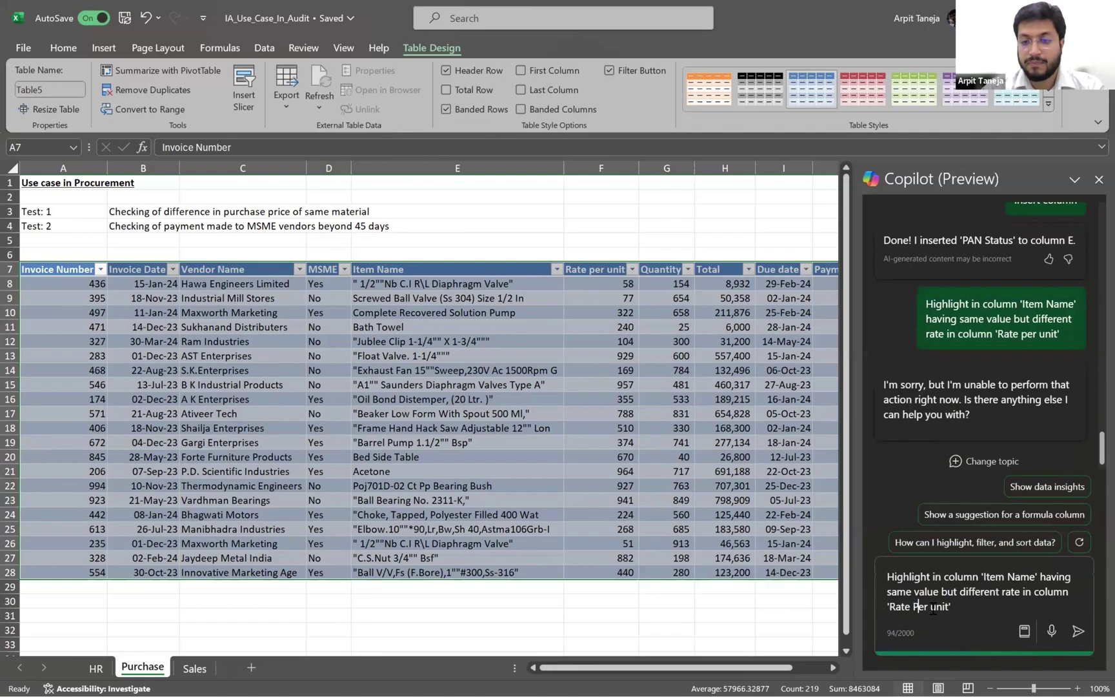
drag(929, 607, 933, 607)
text(U)
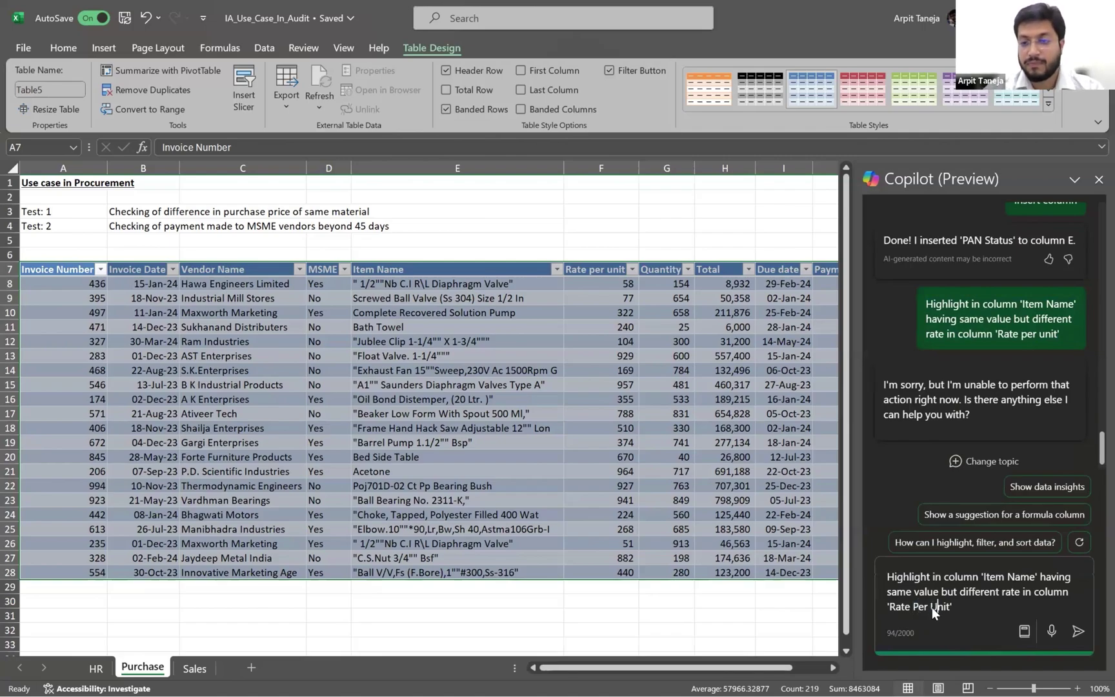
key(Return)
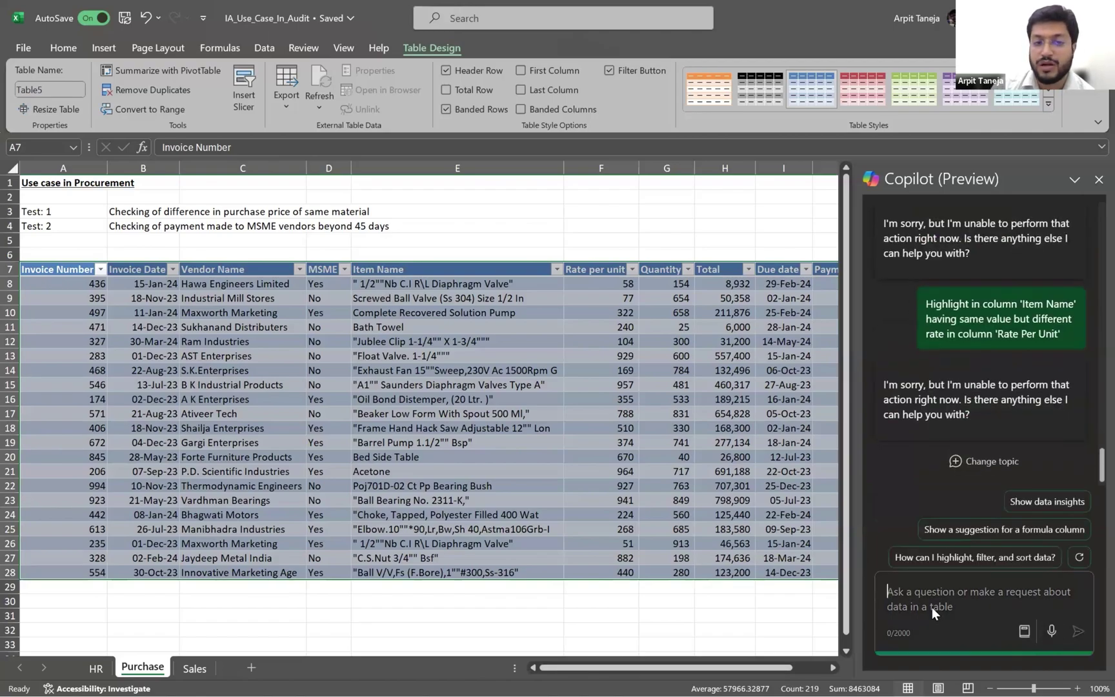
Draft a Copilot prompt to identify rows where MSME is "yes" and Payment Date is later than the due date, fixing the typos.
text(Identify )
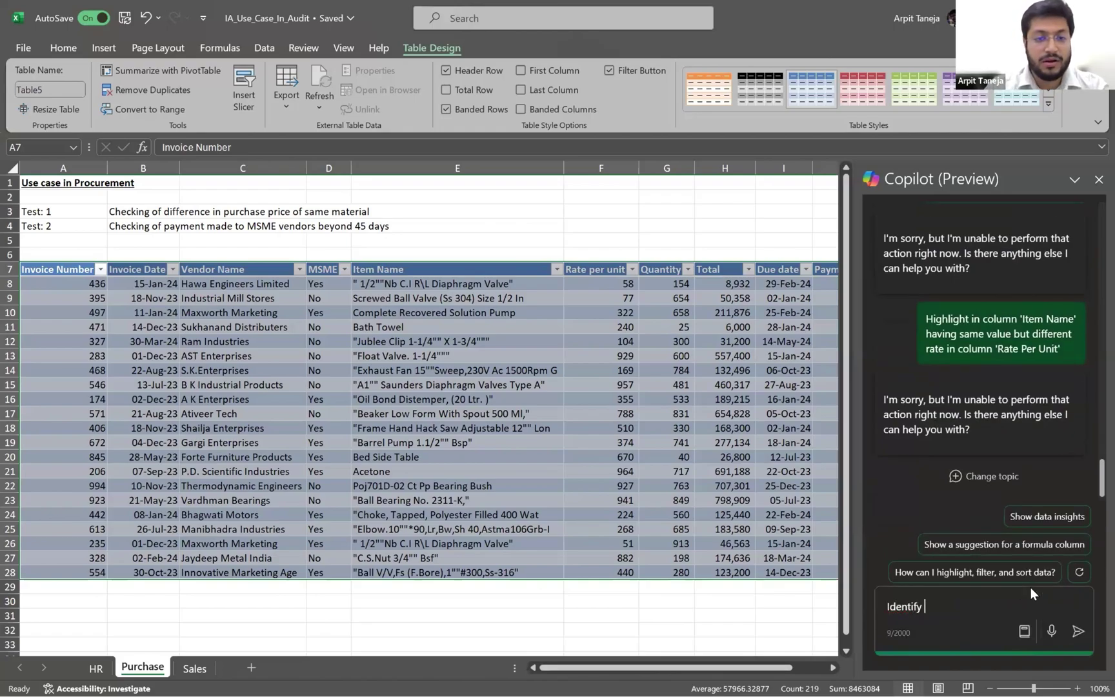
text(the cas)
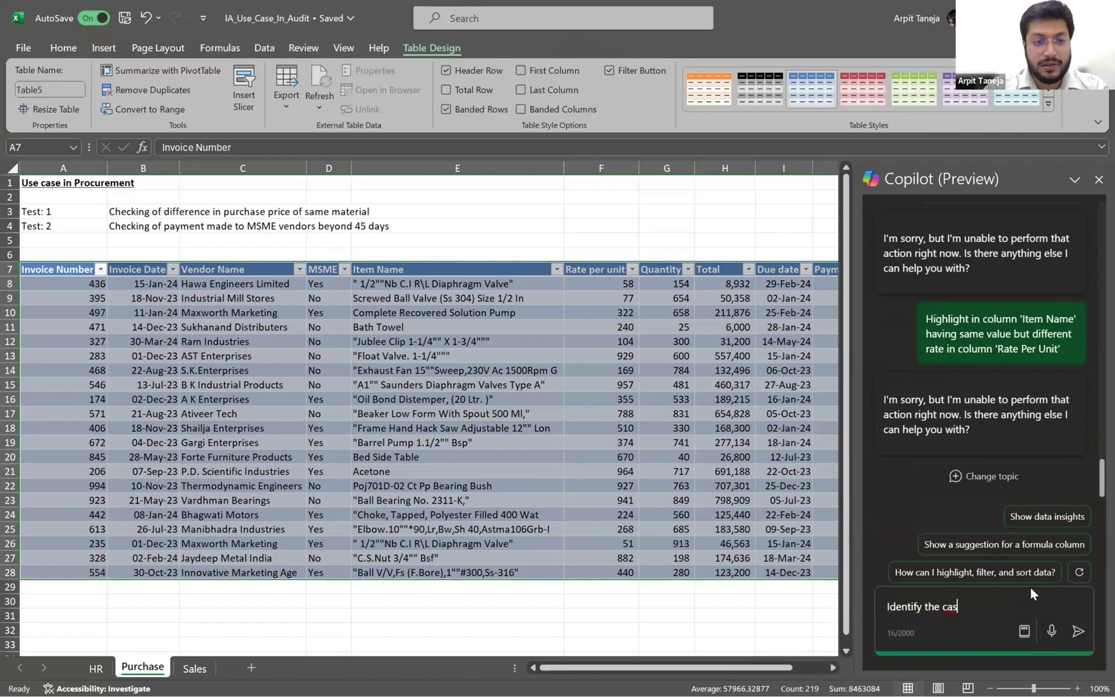
text(es if in column 'MS)
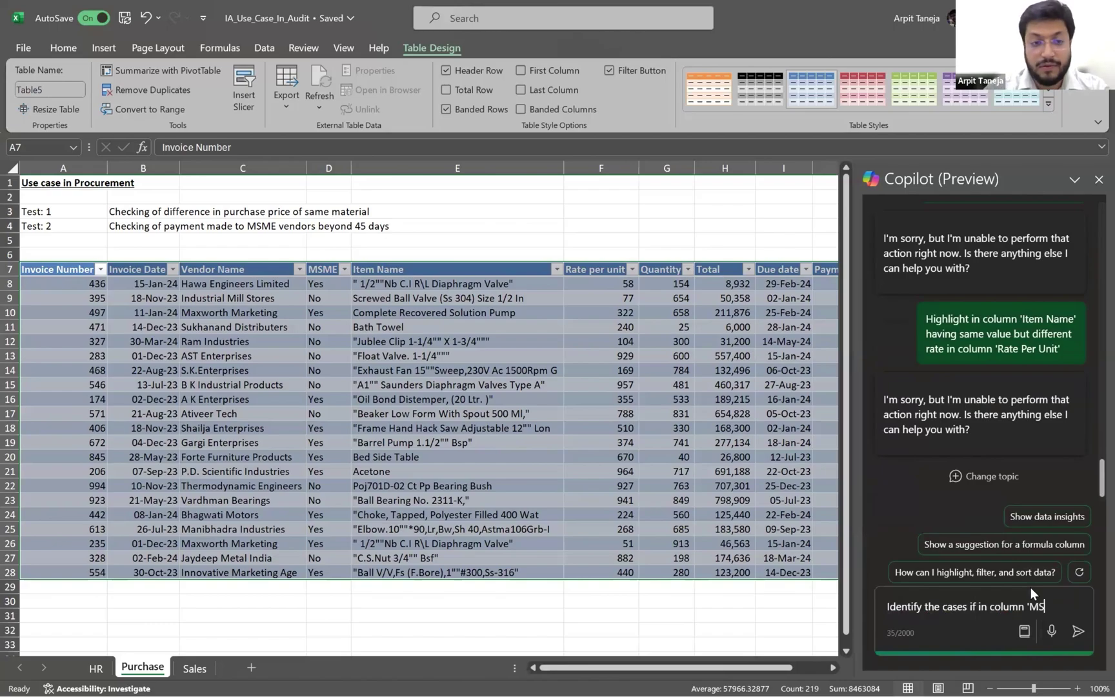
text(ME' v)
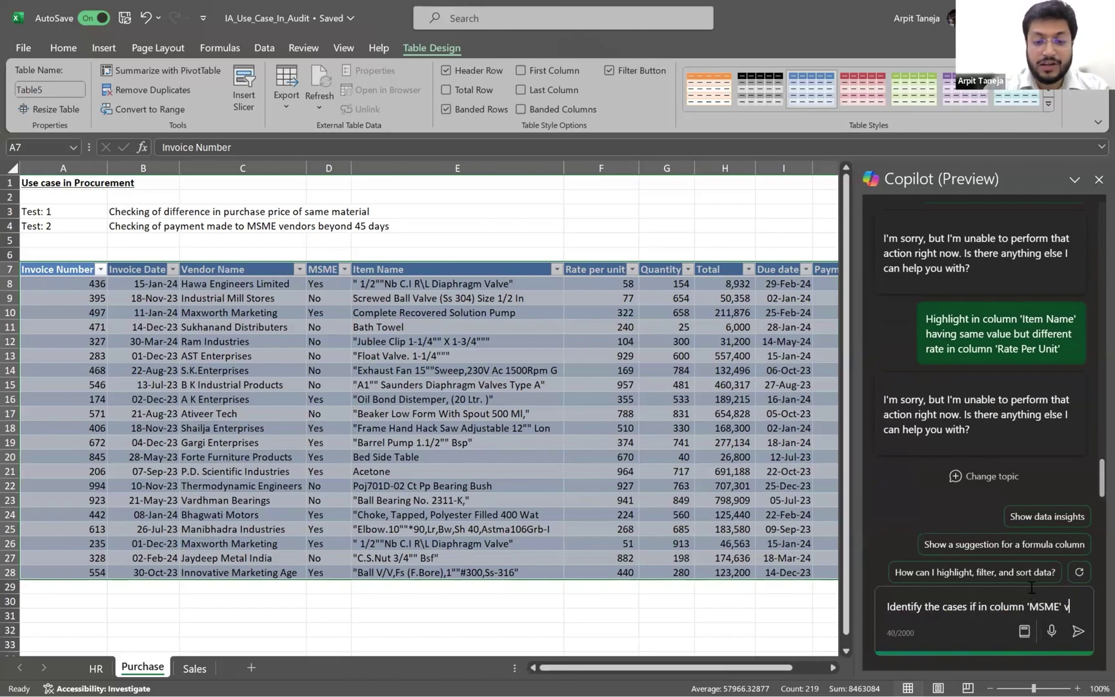
text(alue is "ye)
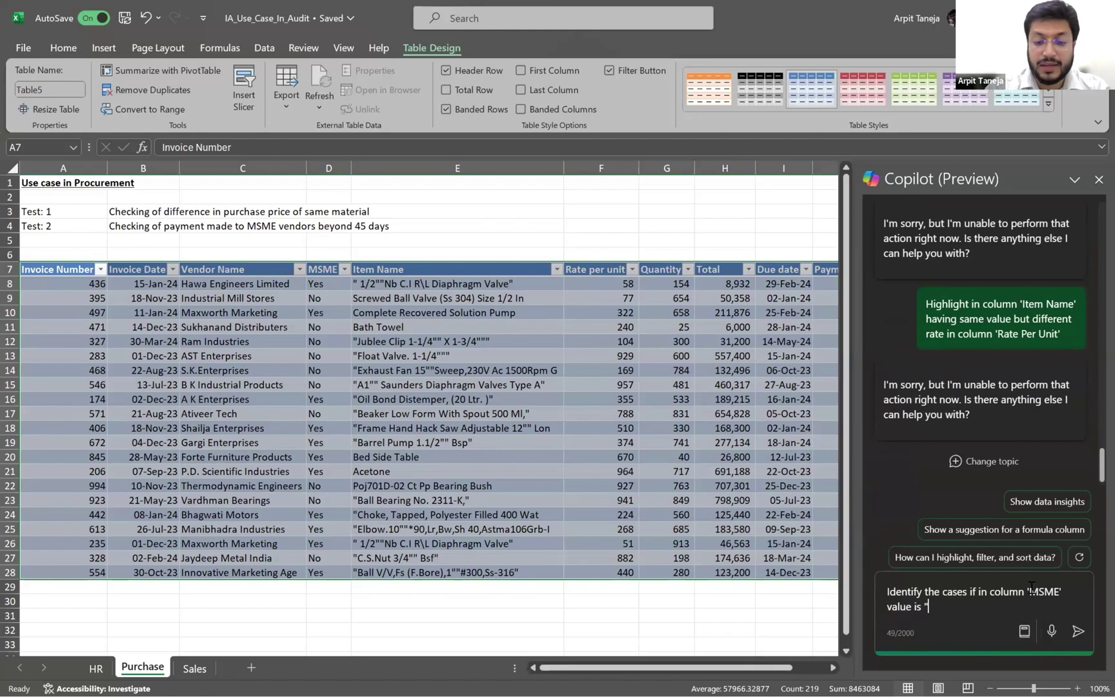
text(s" and payment )
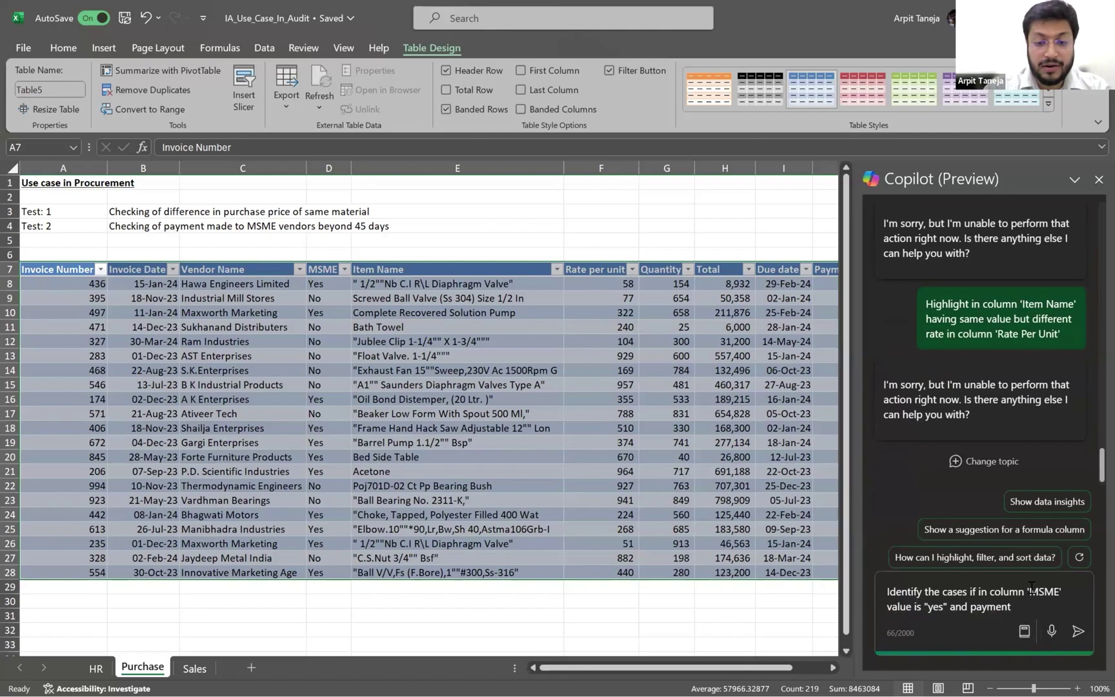
text(date in colu)
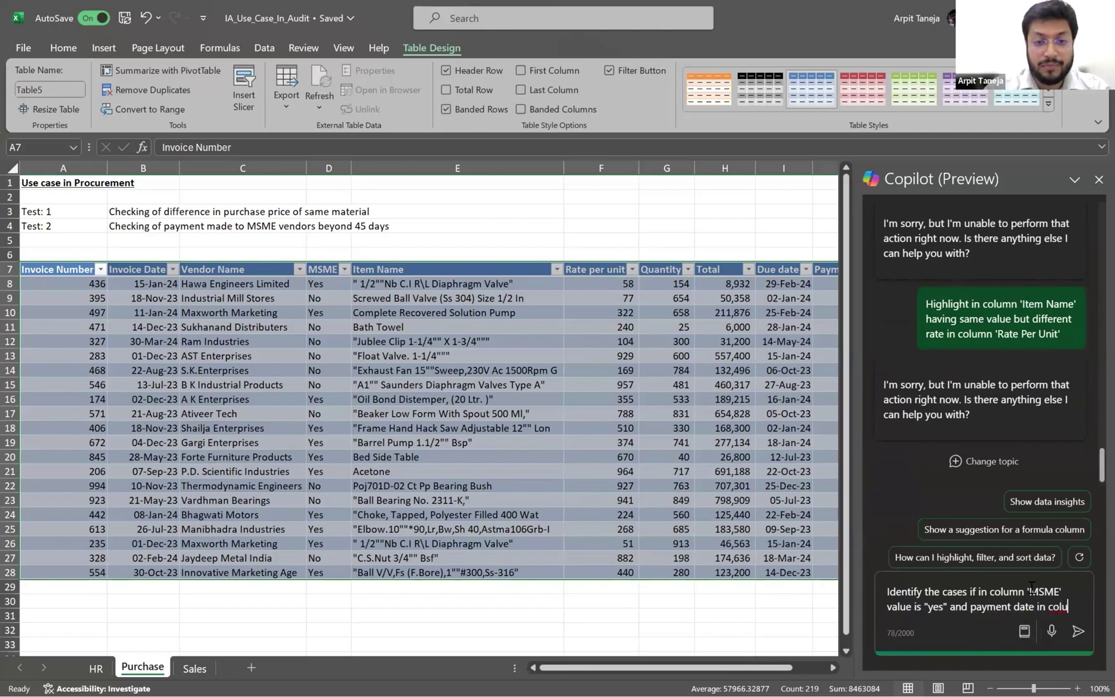
text(mn 'Pay)
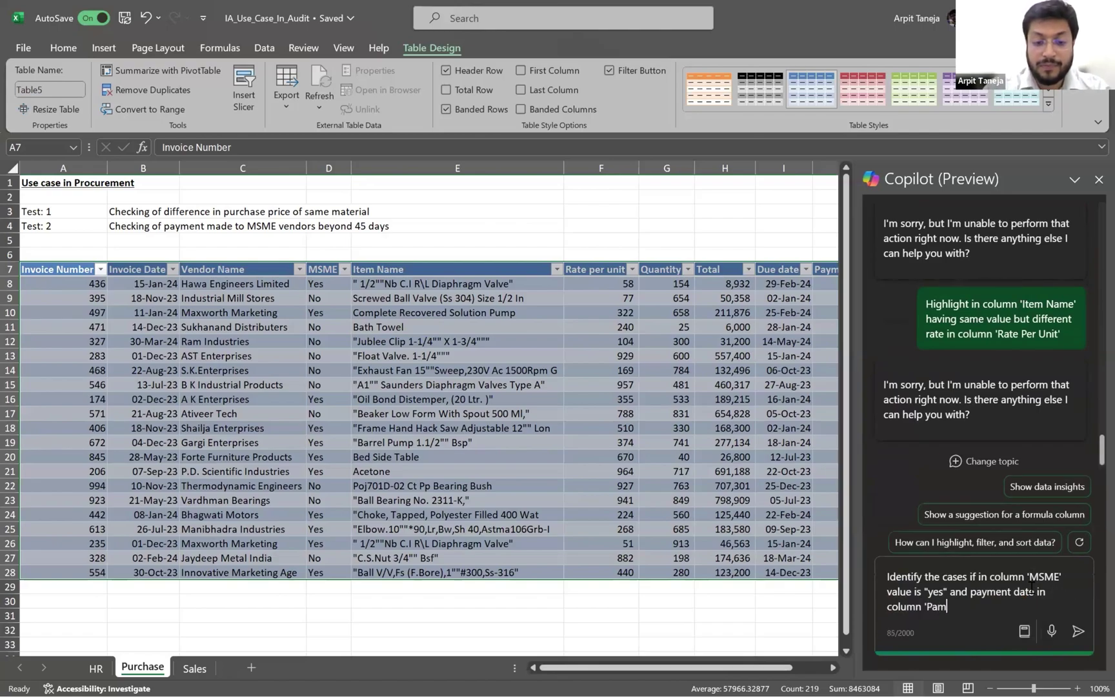
text(yment Date' )
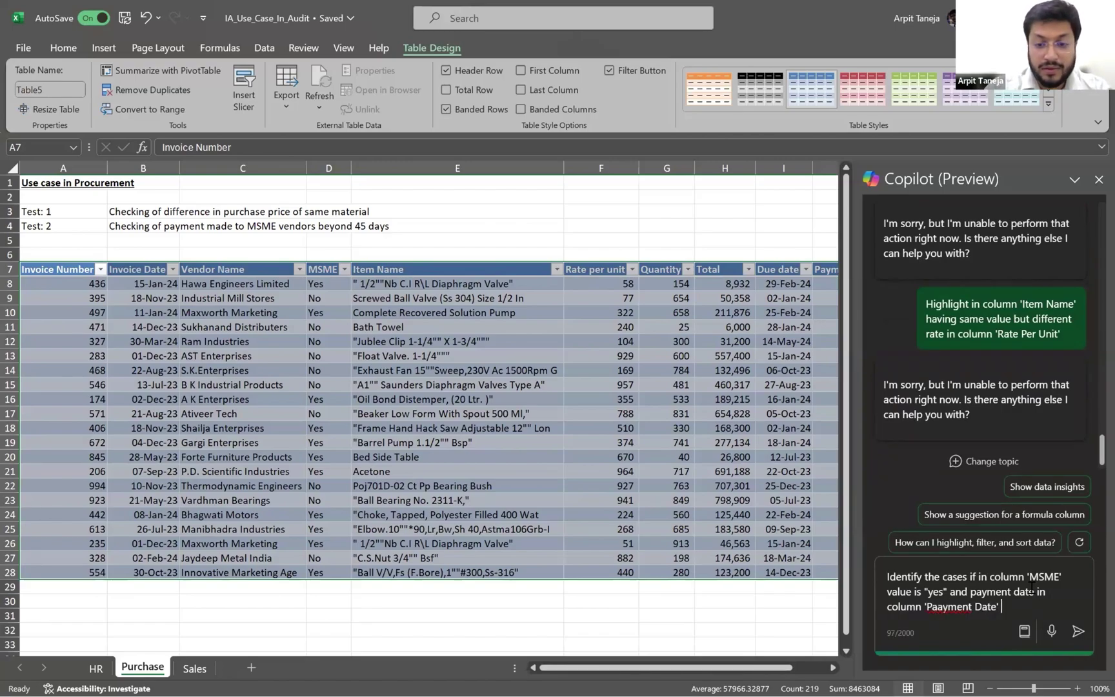
text(is lated)
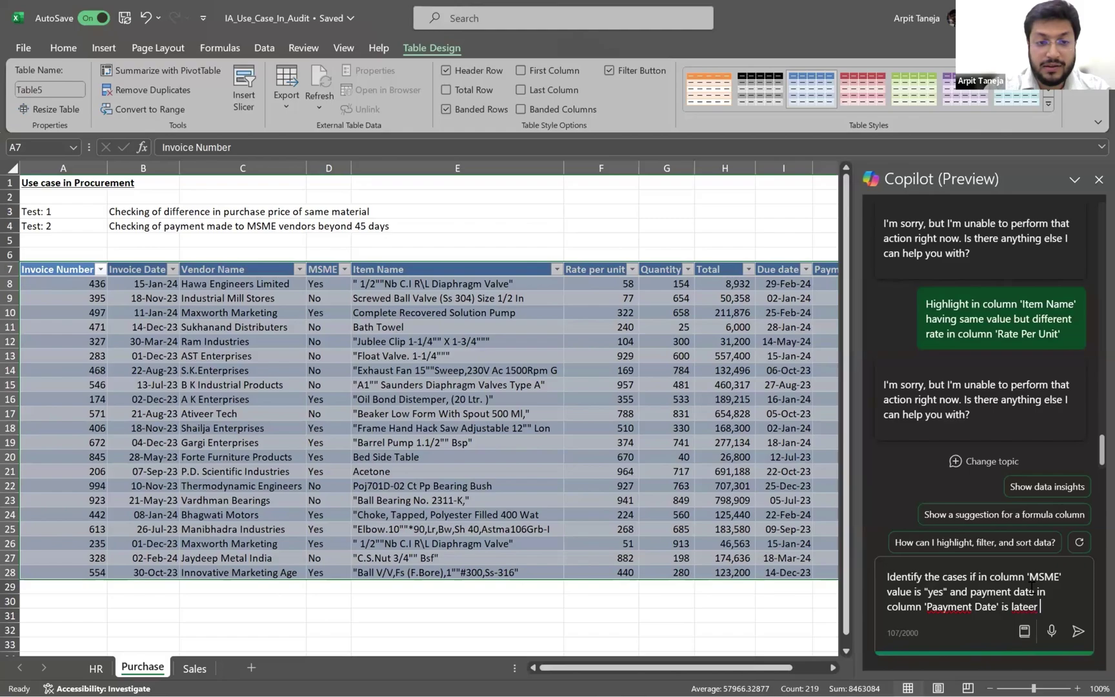
text(than the d)
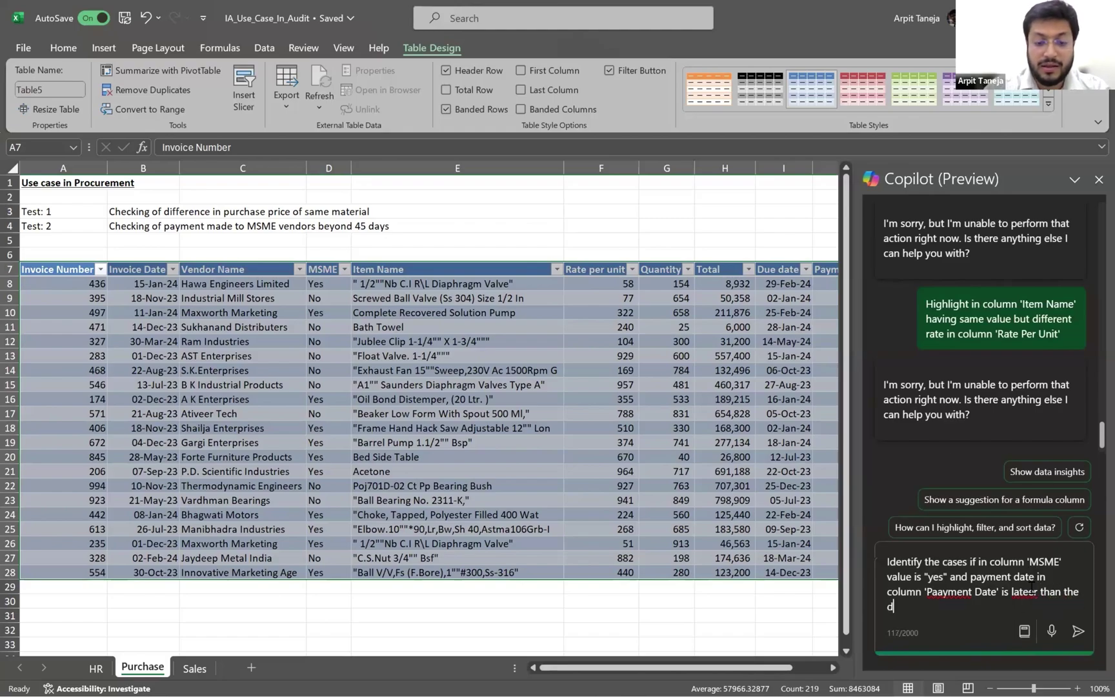
text(ate mentioned )
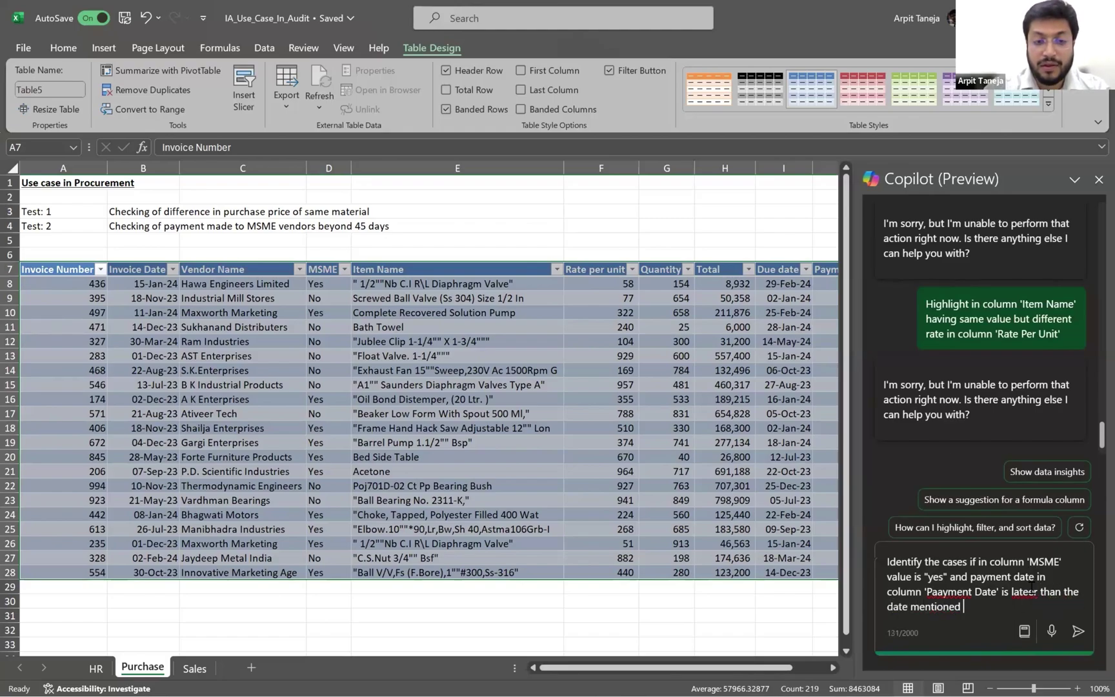
text(in ')
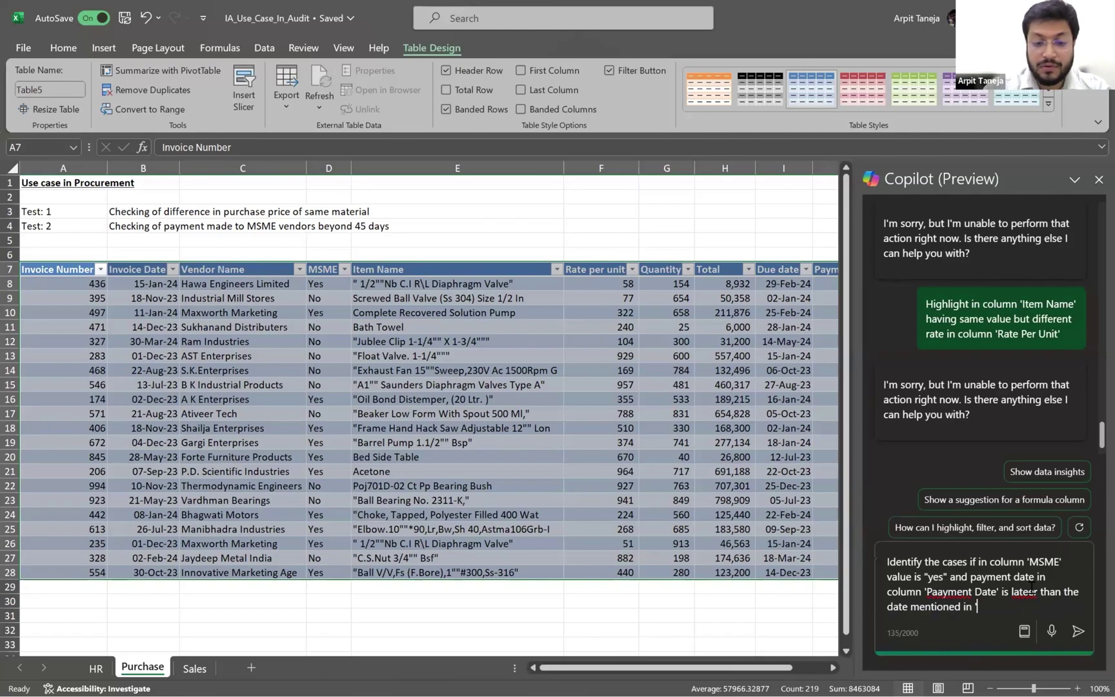
text(Due Date)
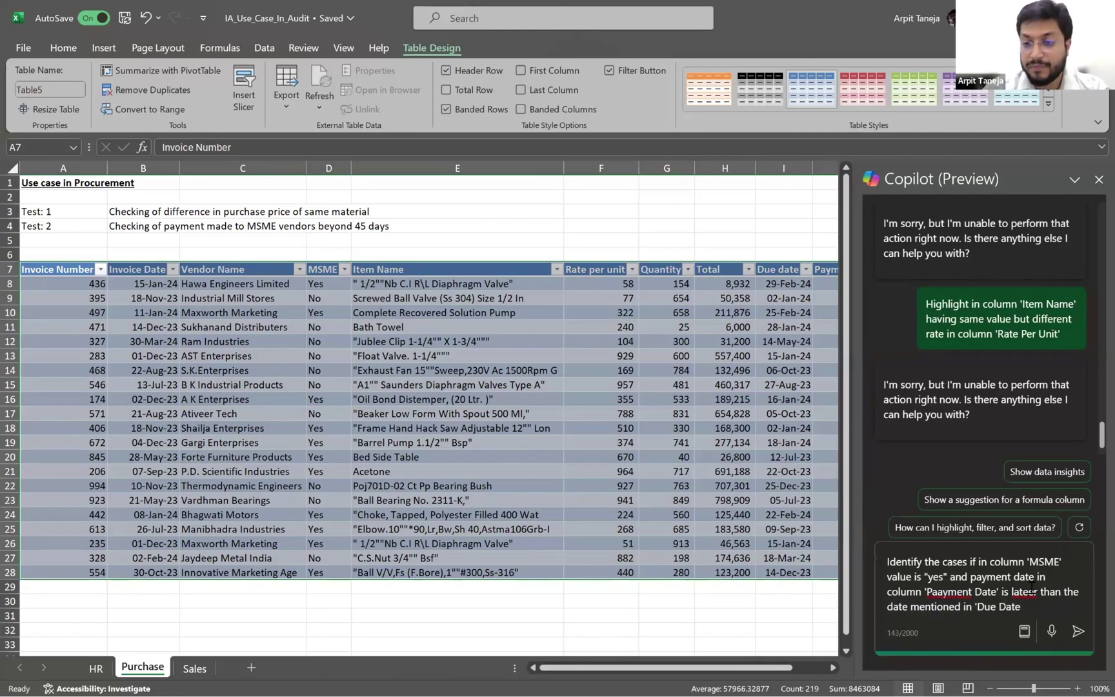
key(BackSpace)
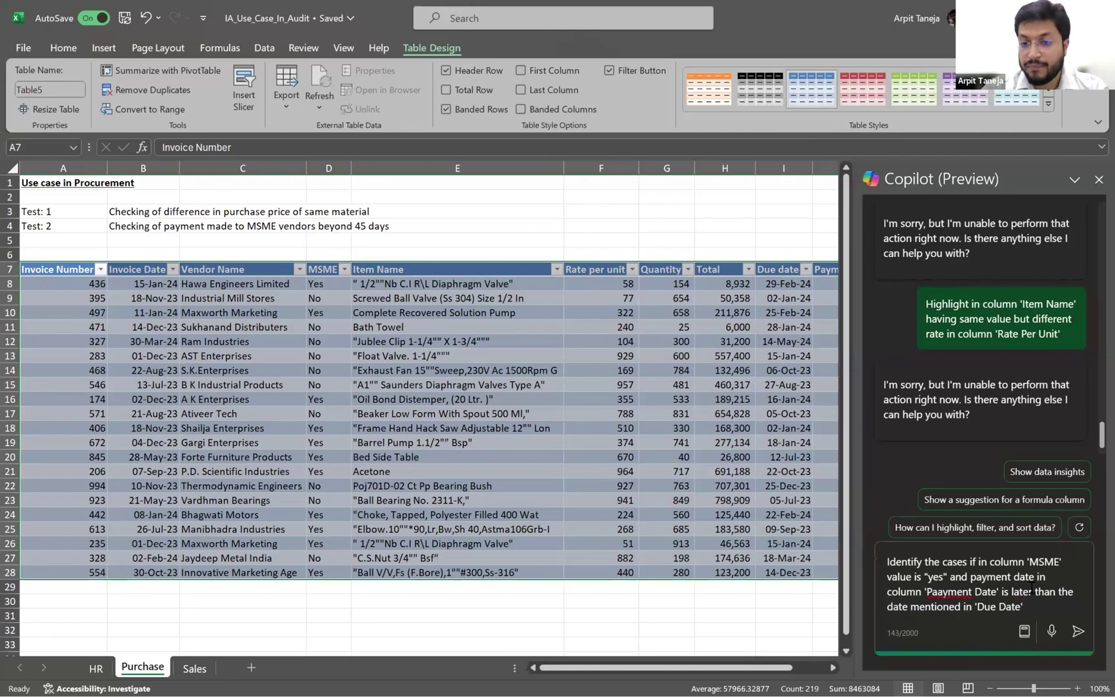
key(Delete)
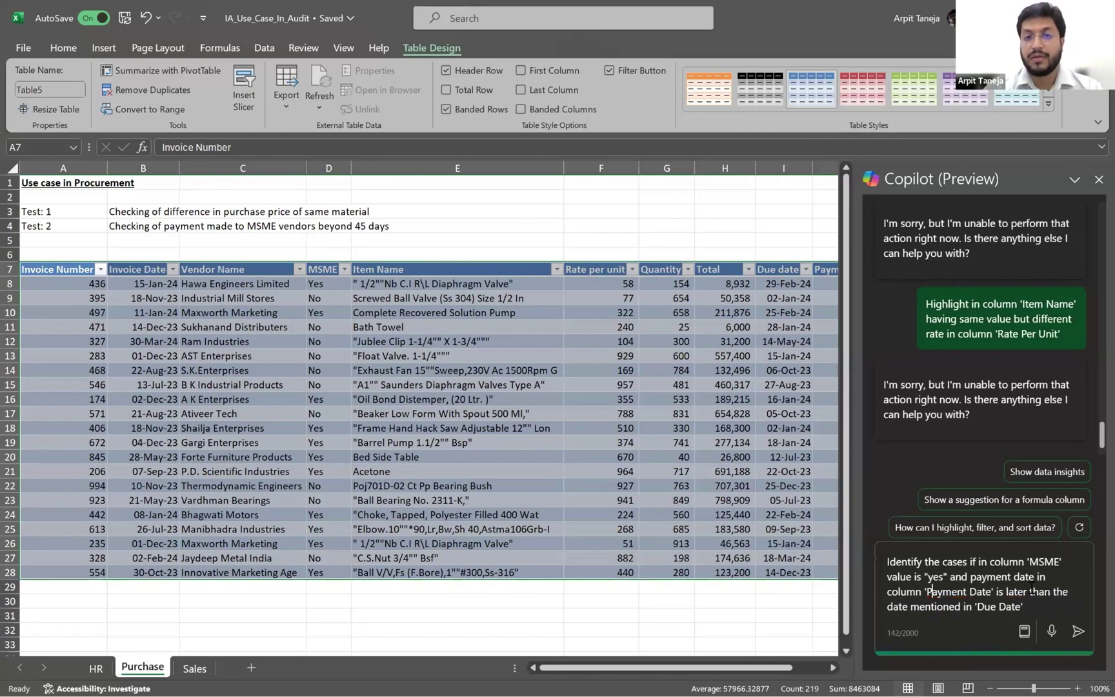
Send the late-payment question and compare I20's due date with J20's payment date.
key(Return)
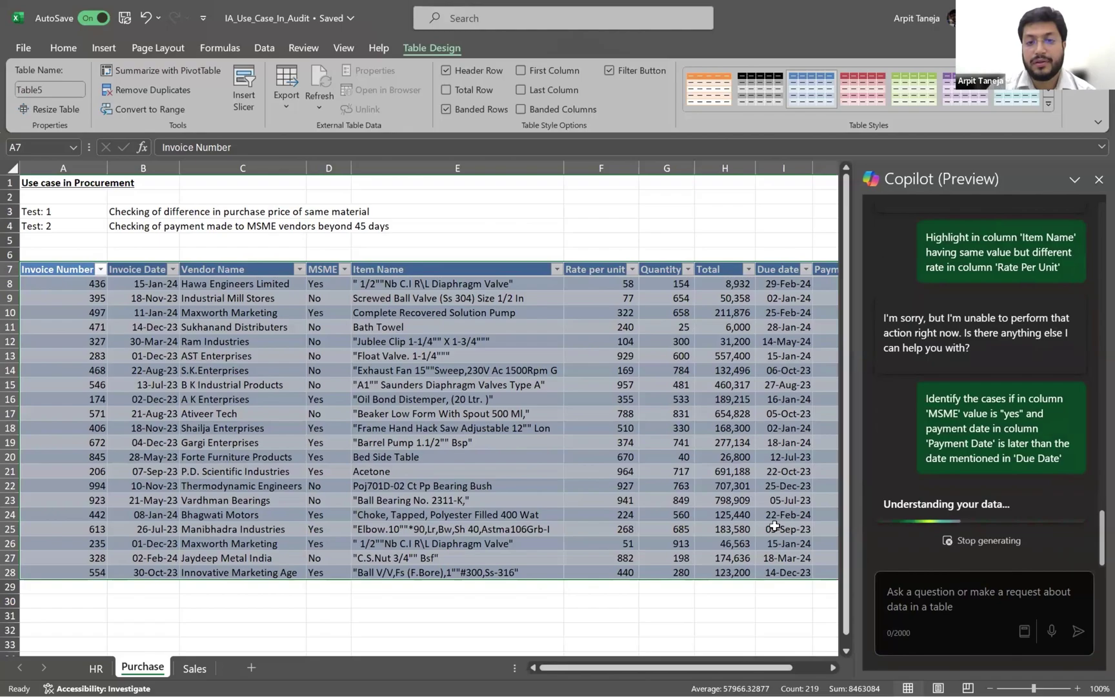
click(769, 450)
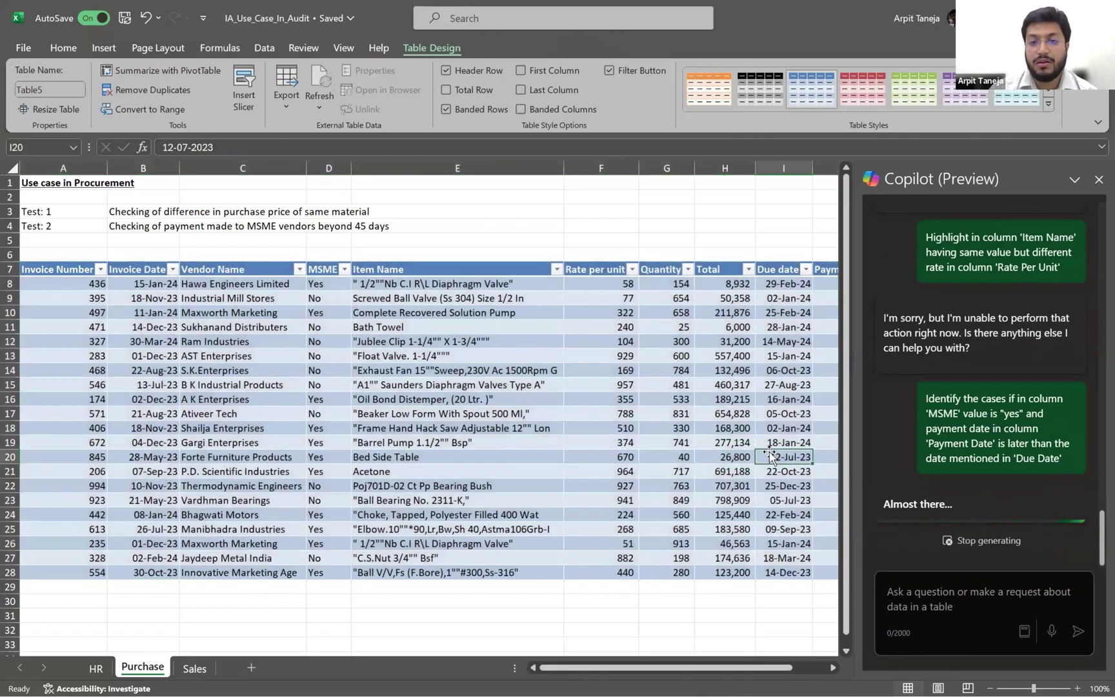
key(Right)
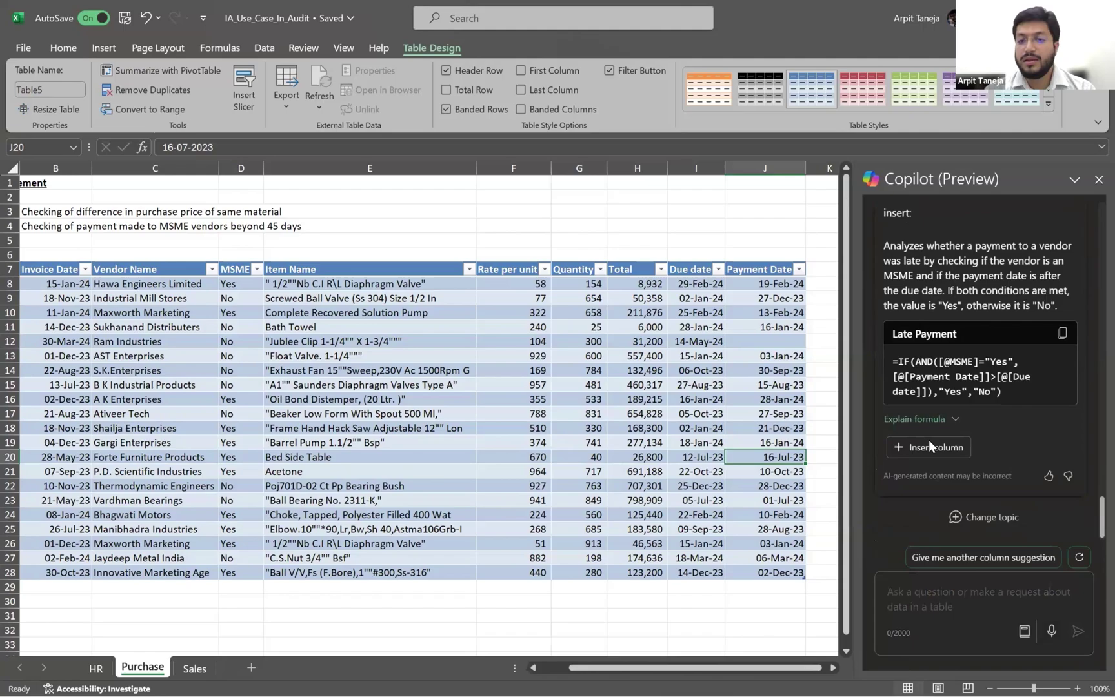
Insert Copilot's suggested Late Payment column K and verify its Yes/No results, including row 16.
click(928, 446)
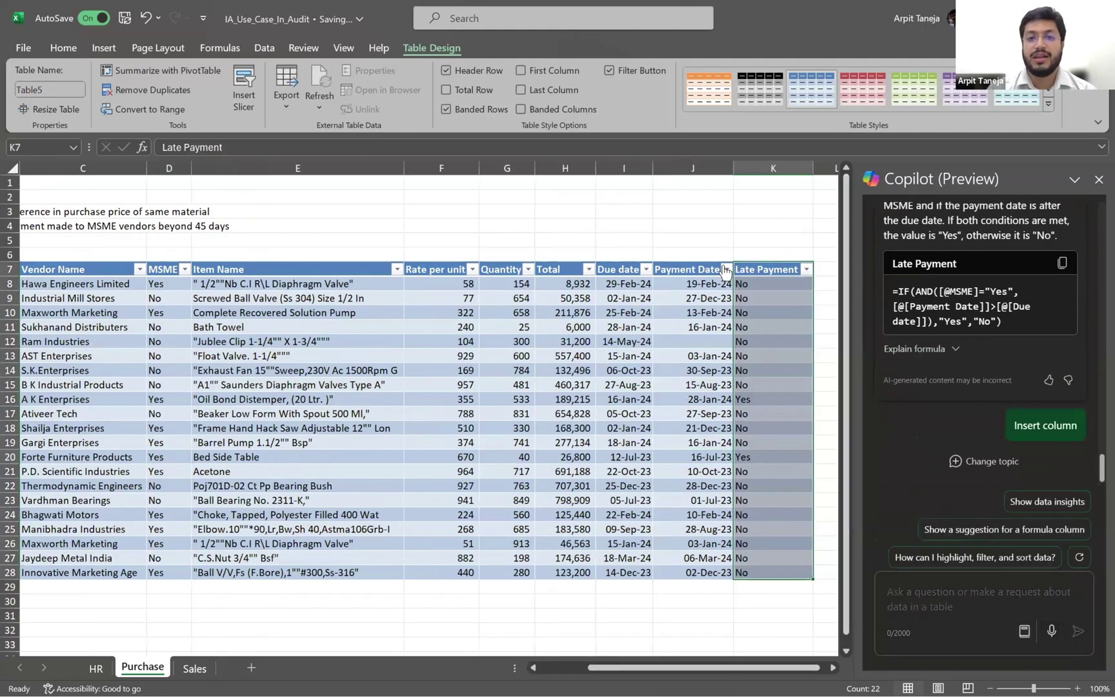
click(767, 273)
key(Left)
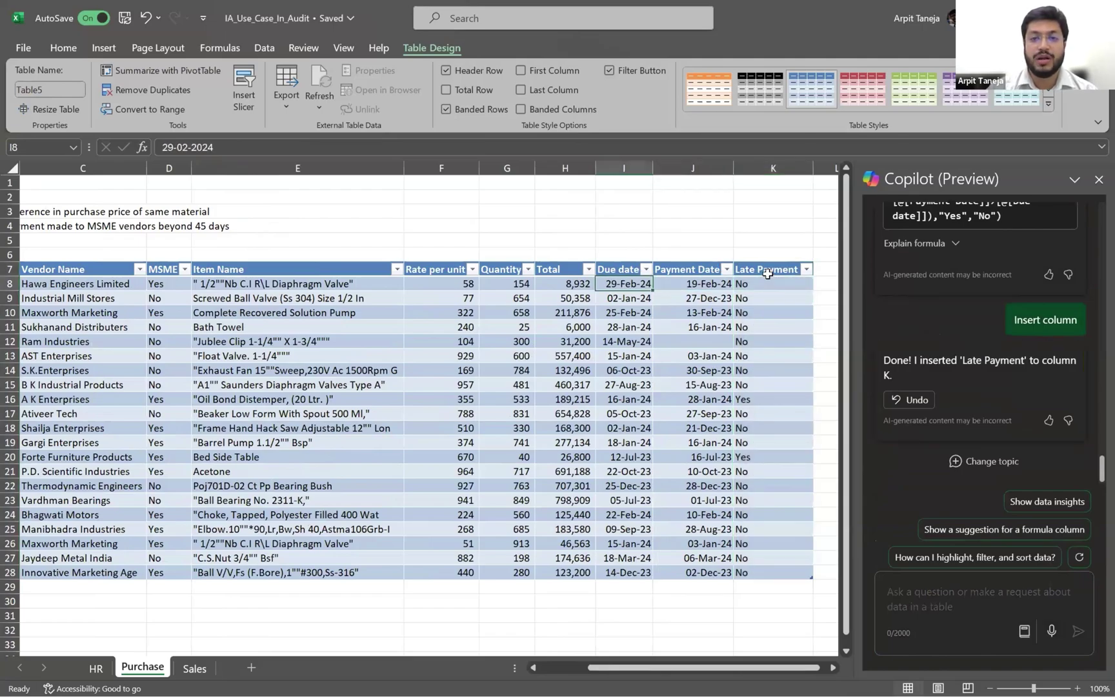
key(Right)
key(Down)
key(Down)
key(Down)
key(Down)
key(Down)
key(Down)
key(Down)
key(Down)
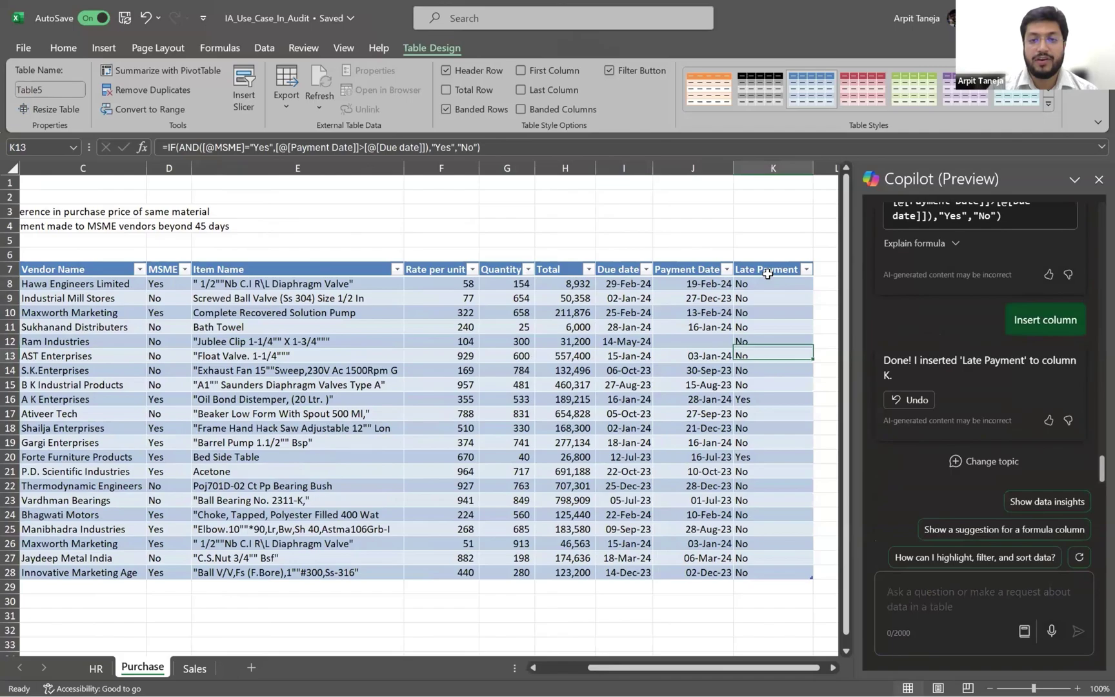
key(Left)
key(Right)
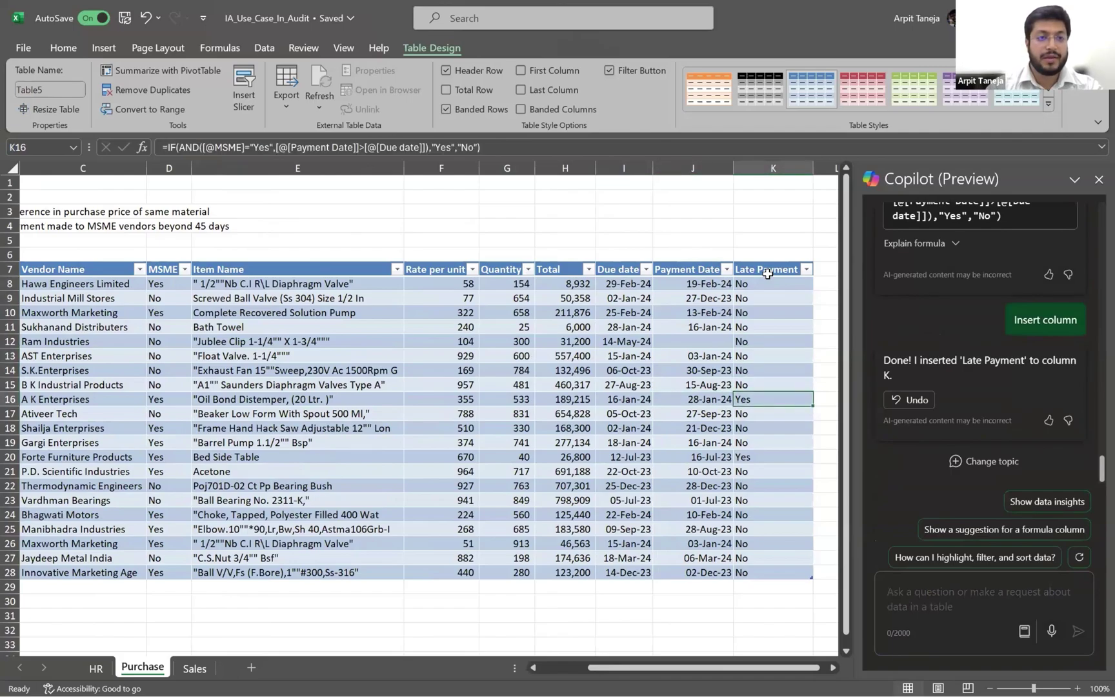
Convert the Sales invoice range A7:G28 into a table with headers.
click(767, 273)
key(Home)
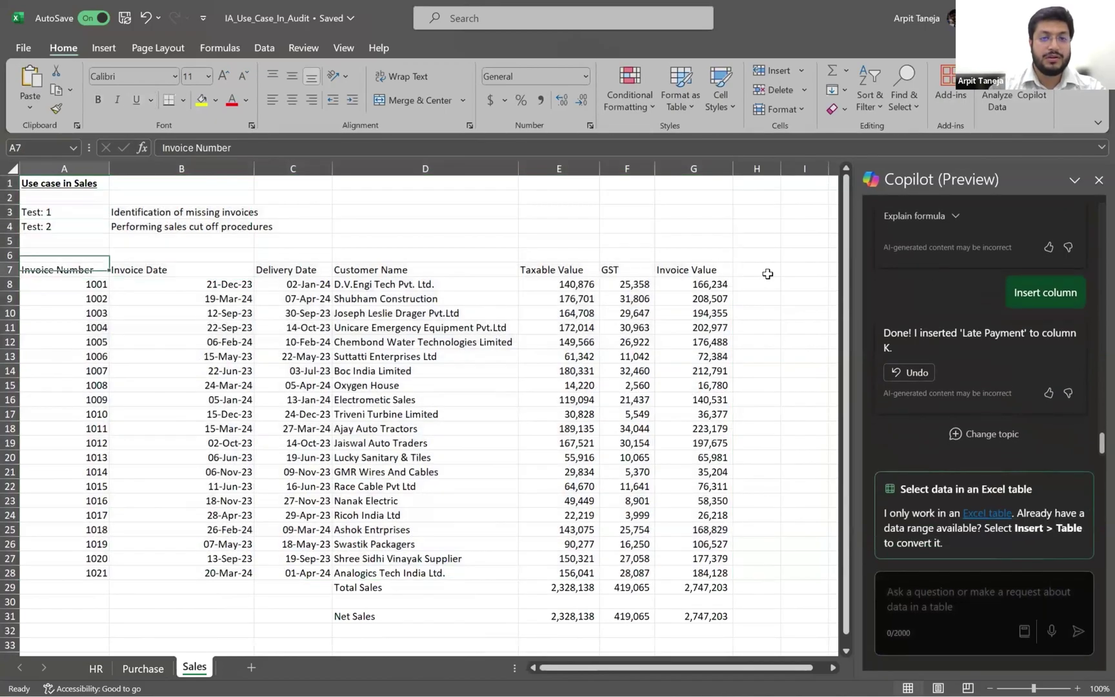
key(ctrl+shift+Right)
key(ctrl+shift+Down)
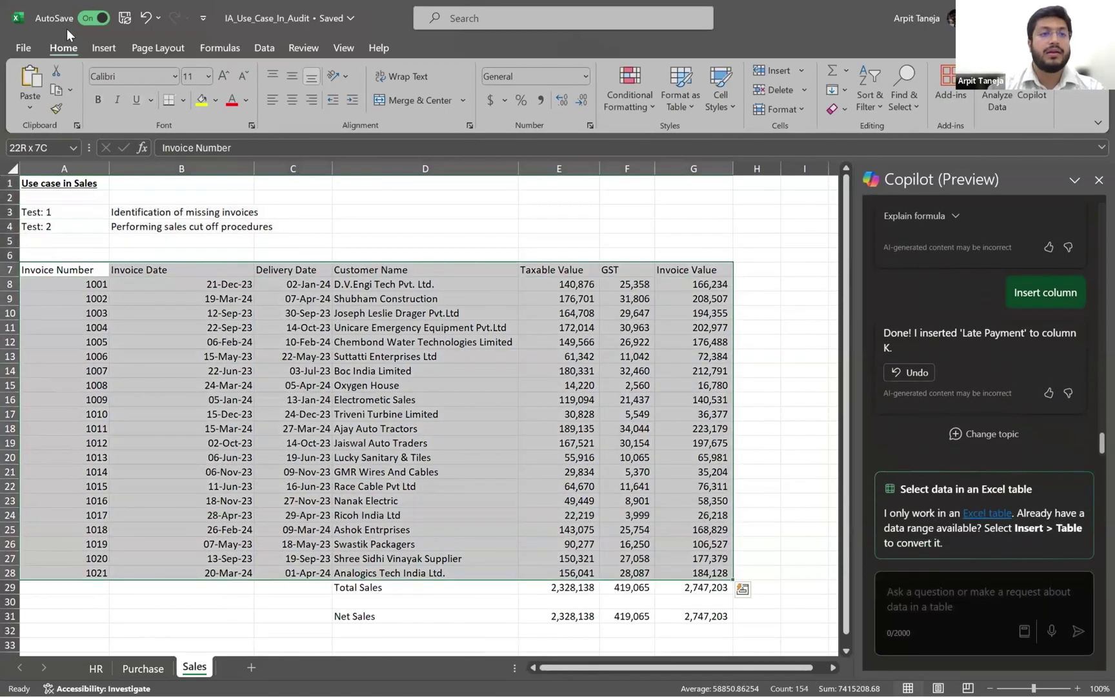
click(94, 43)
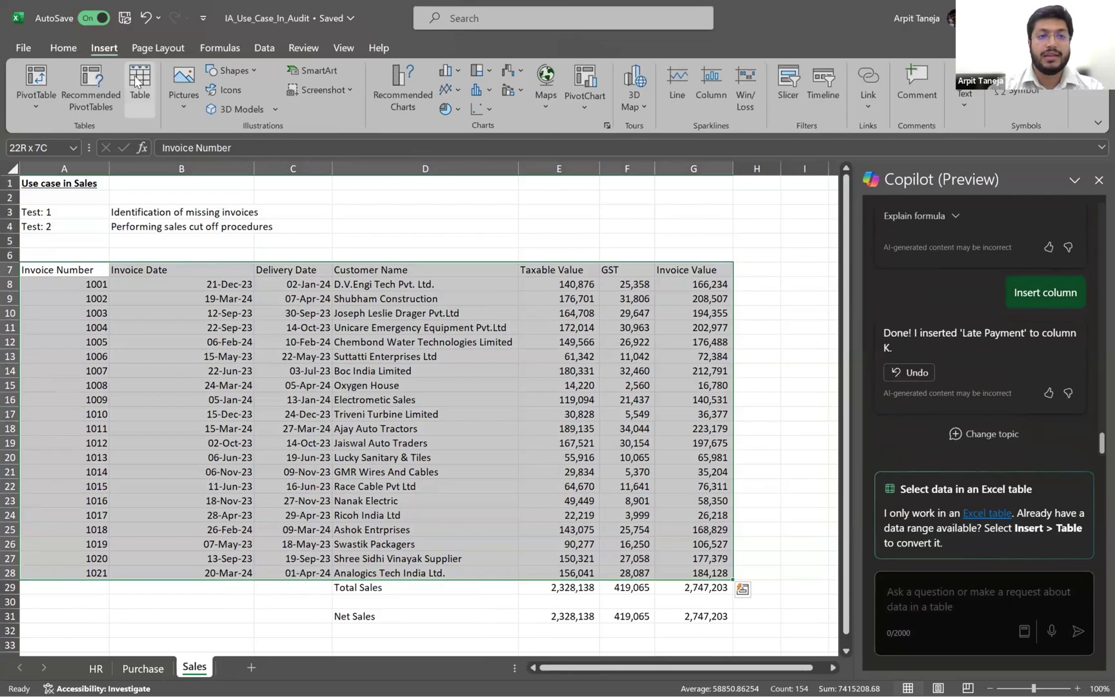
click(135, 79)
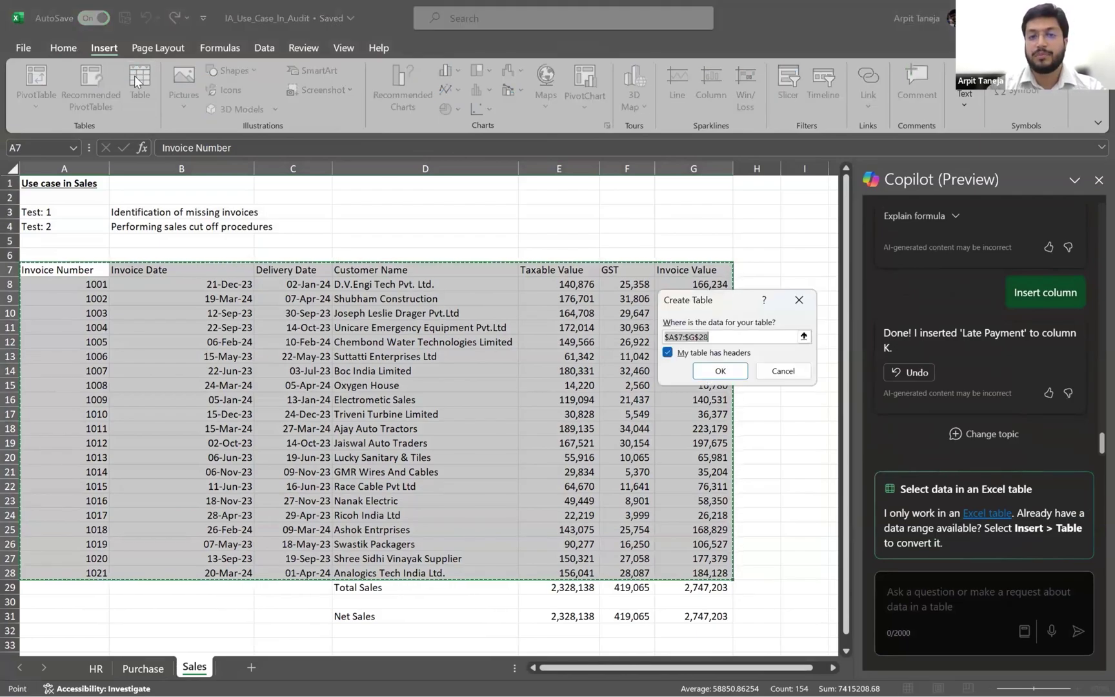
key(Return)
Locate invoice 1011 in row 18 and select its entire row.
key(Down)
key(Down)
key(Down)
key(Down)
key(Down)
key(Down)
key(Down)
key(Down)
key(Down)
key(Down)
key(Down)
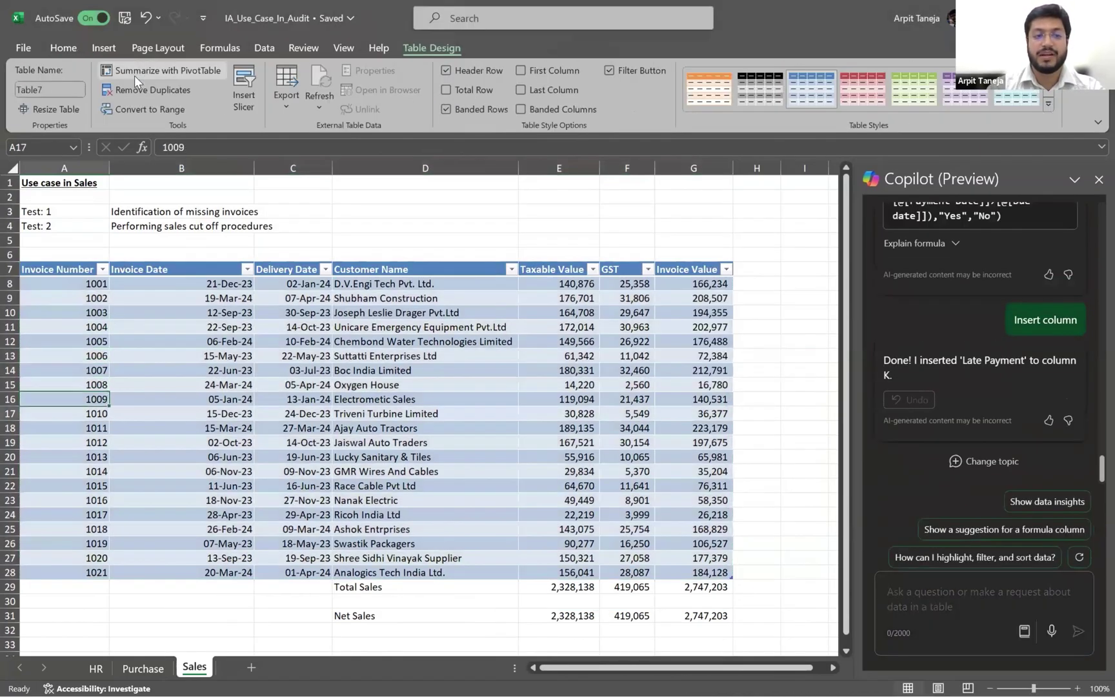
key(ctrl+Up)
key(Down)
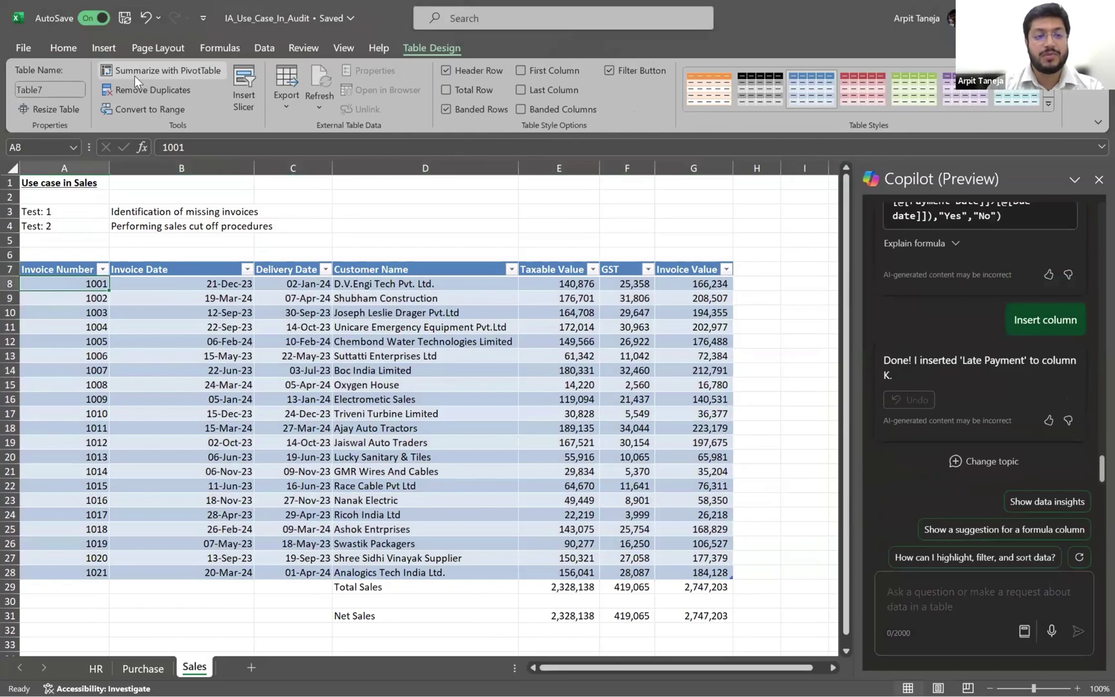
key(ctrl+Down)
key(ctrl+Up)
key(Down)
key(Down)
key(Down)
key(Down)
key(Down)
key(Down)
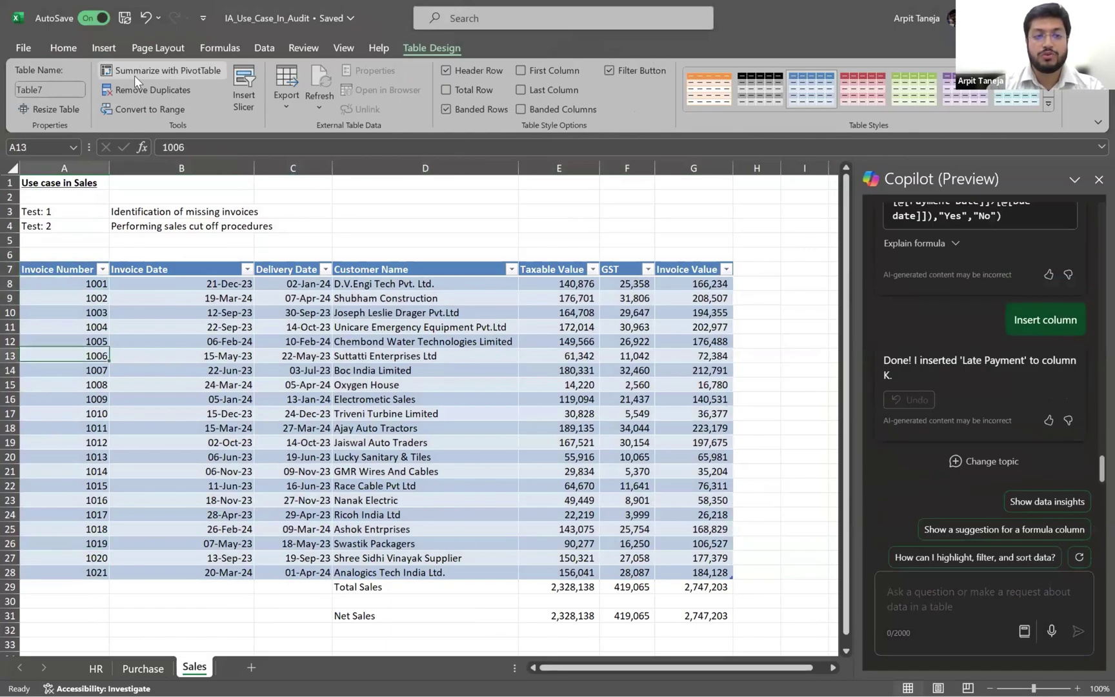
key(Down)
key(Down)
key(Down)
key(Down)
key(Down)
key(shift+space)
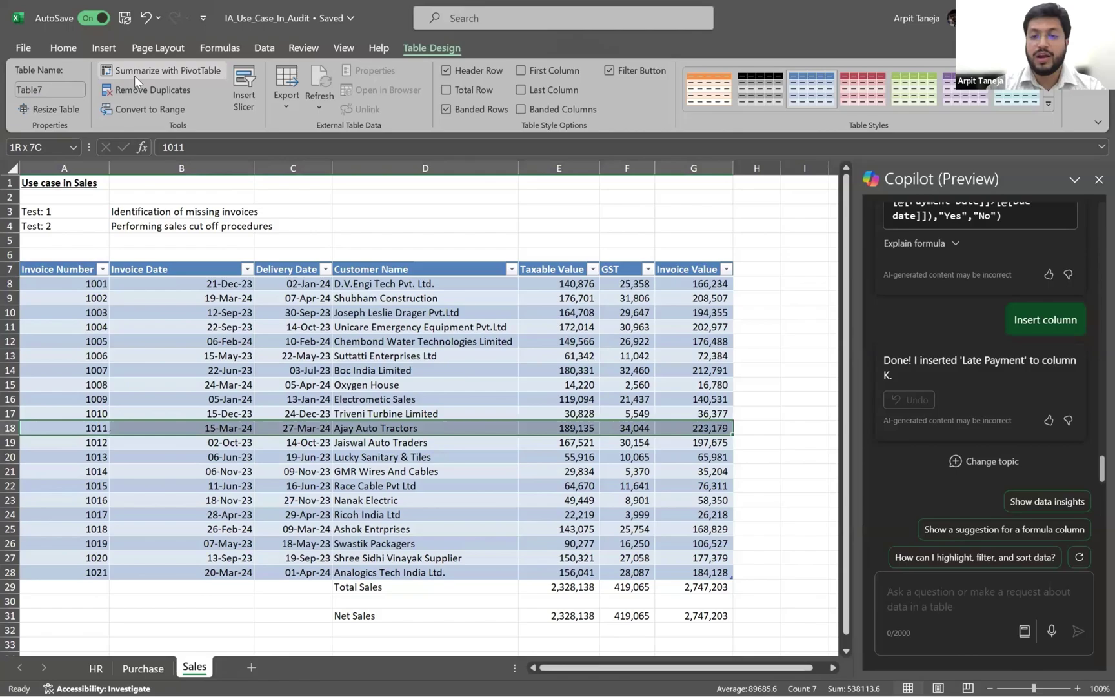
key(shift+space)
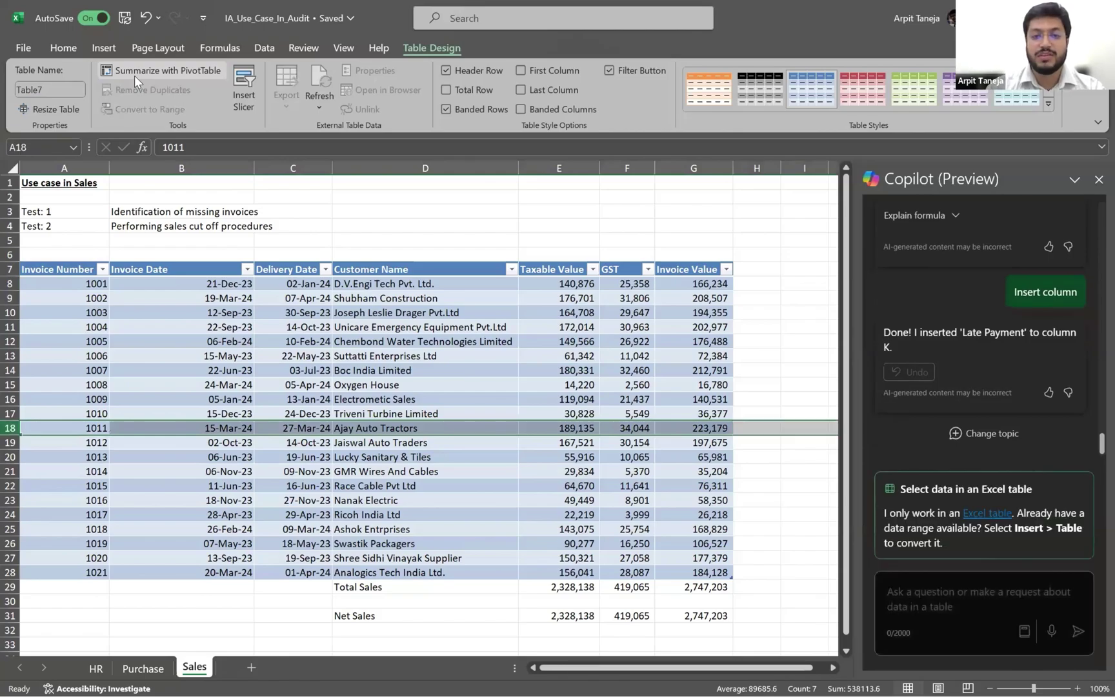